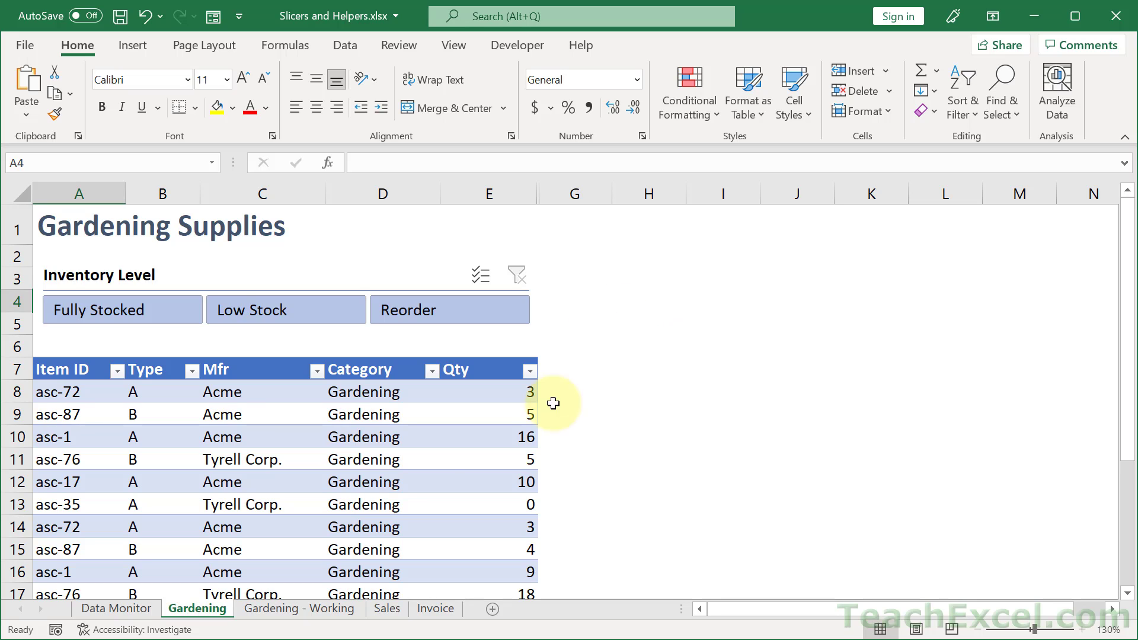
# Step: Test the Inventory slicer's Low Stock, Fully Stocked and Reorder filters, then clear the filter
pyautogui.click(265, 310)
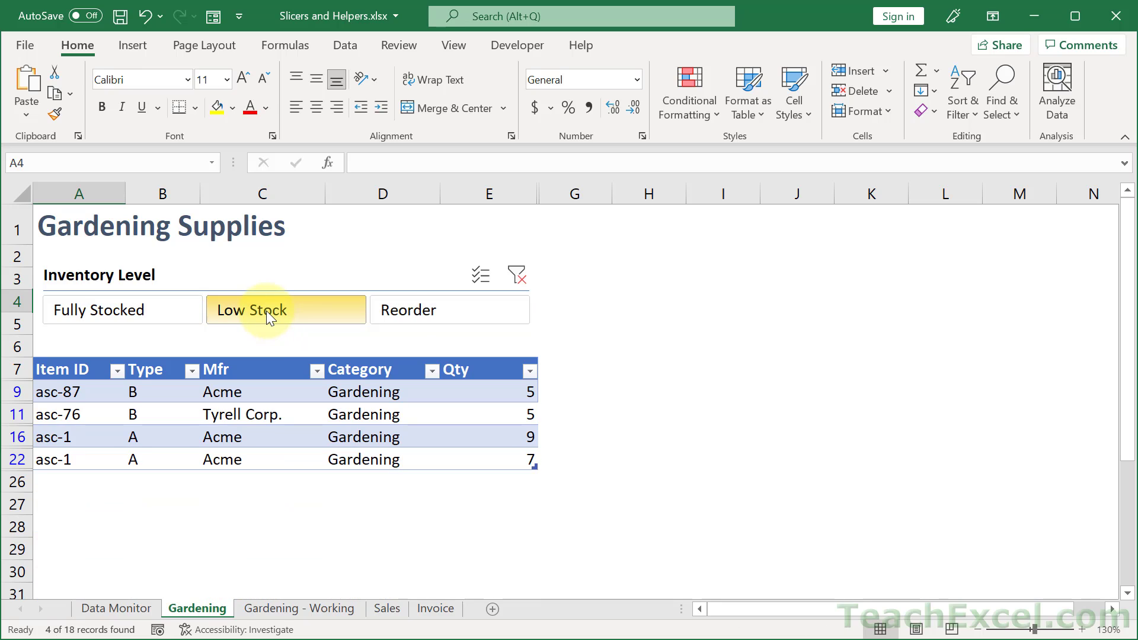
pyautogui.click(112, 319)
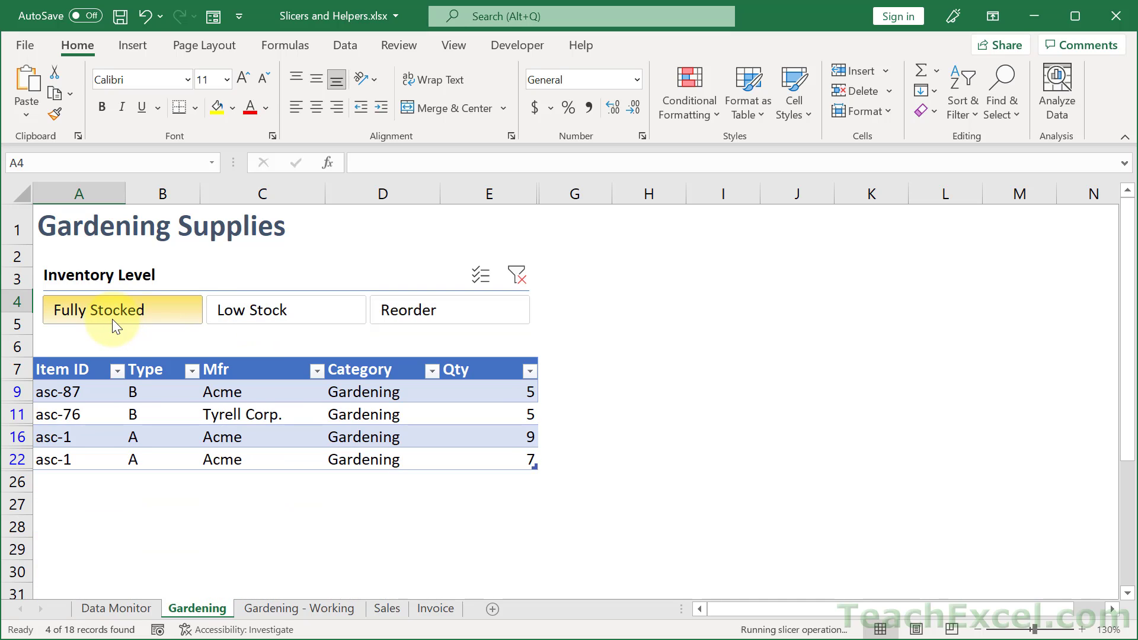
pyautogui.click(419, 315)
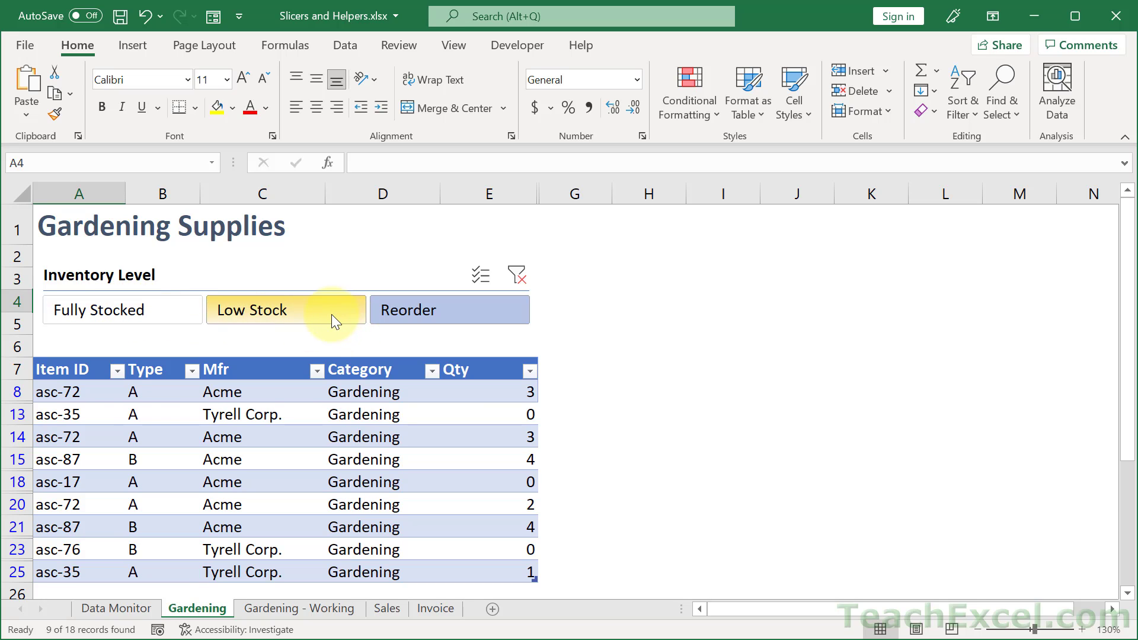
pyautogui.click(525, 271)
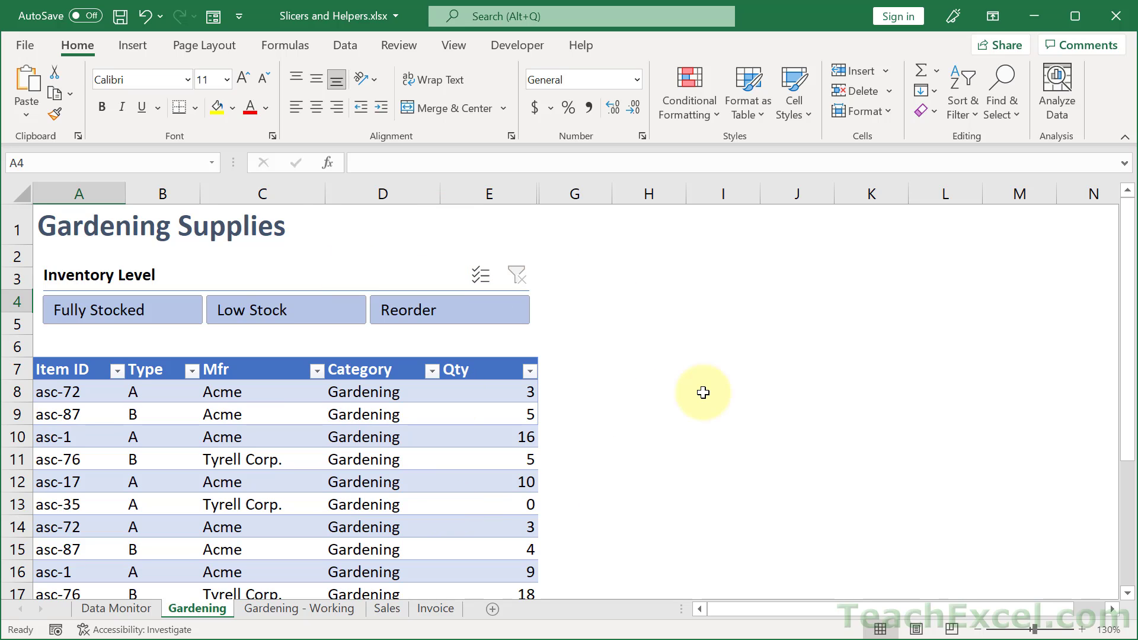
# Step: Switch to the Gardening - Working sheet and zoom the view to 130%
pyautogui.click(272, 608)
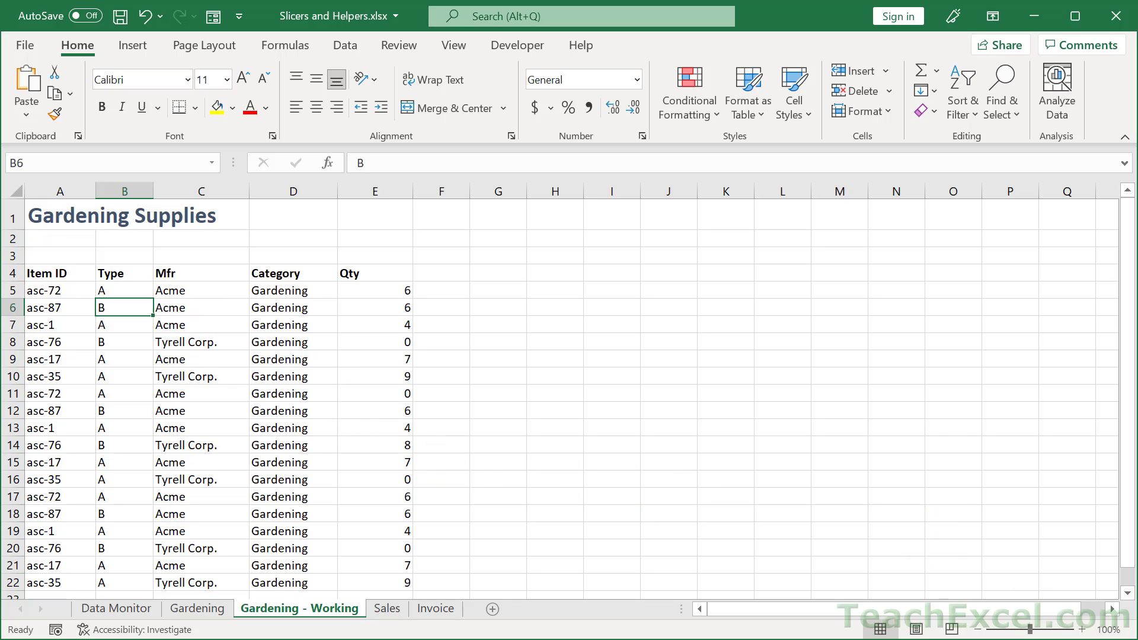
pyautogui.click(1083, 629)
pyautogui.click(1083, 629)
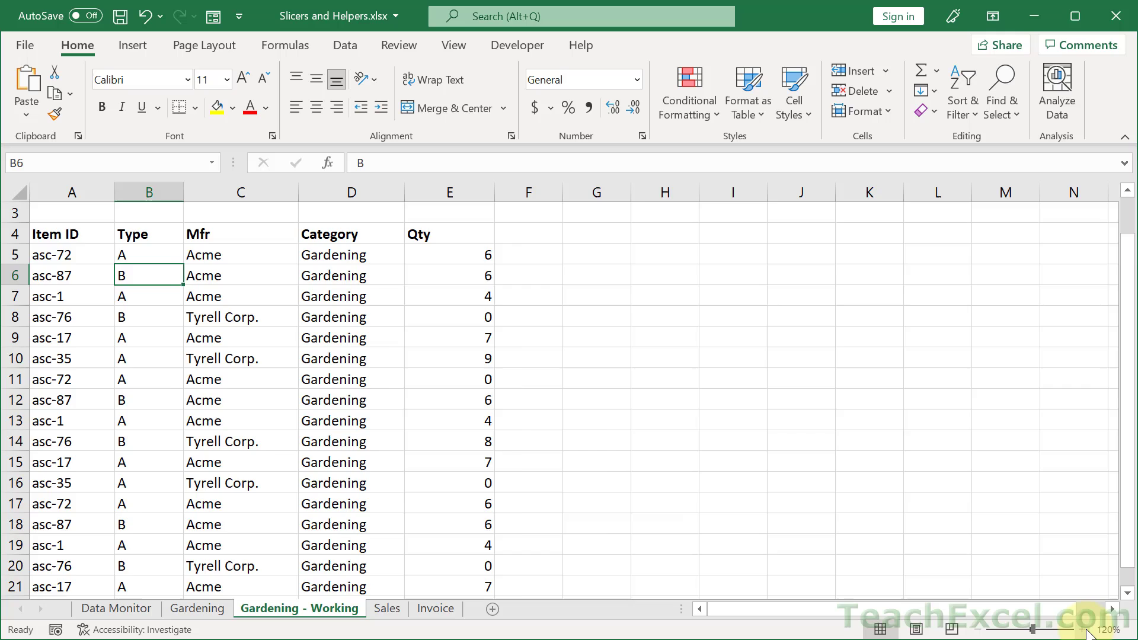
pyautogui.click(1084, 630)
pyautogui.scroll(1, 548, 358)
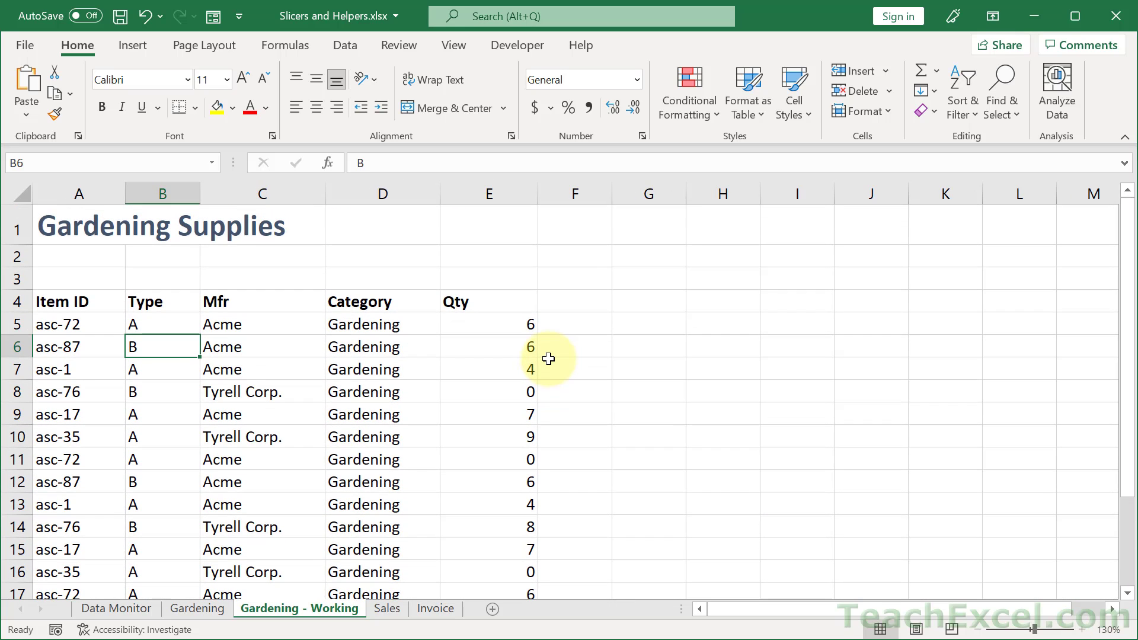
# Step: Enter a bold 'Helper - Inventory' heading in cell F4
pyautogui.click(562, 306)
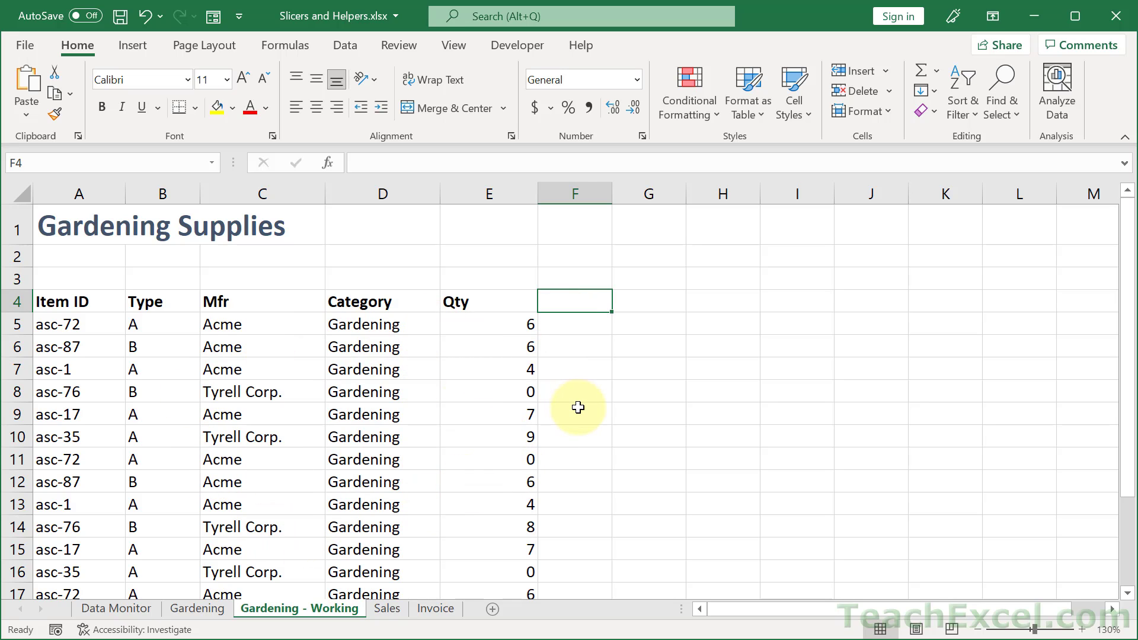
pyautogui.write('Hel')
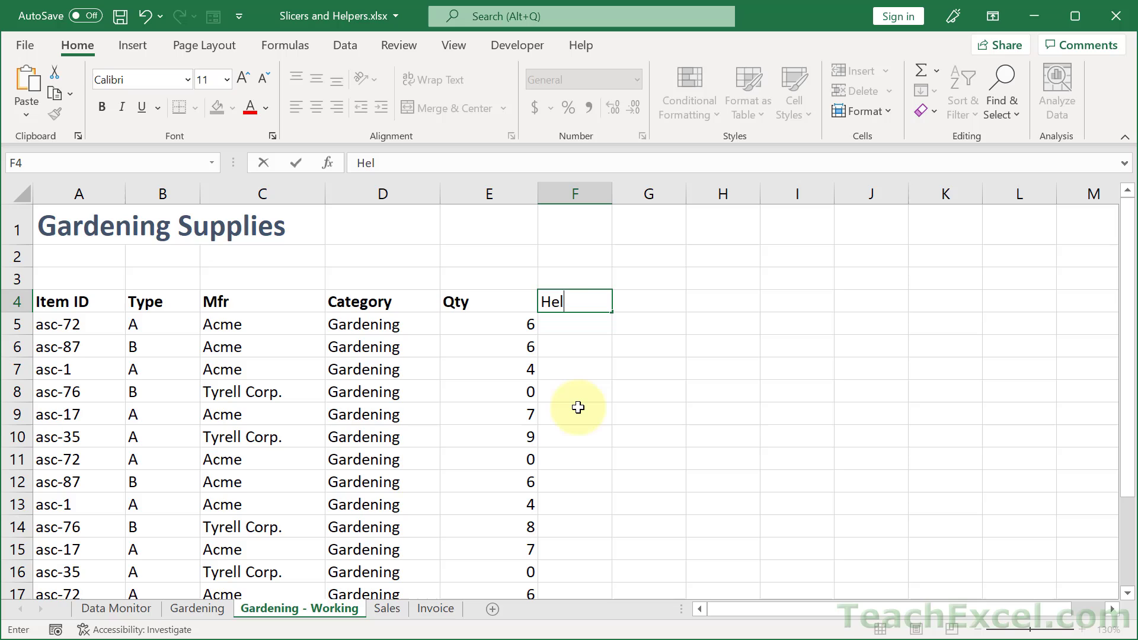
pyautogui.write('per - Inventory')
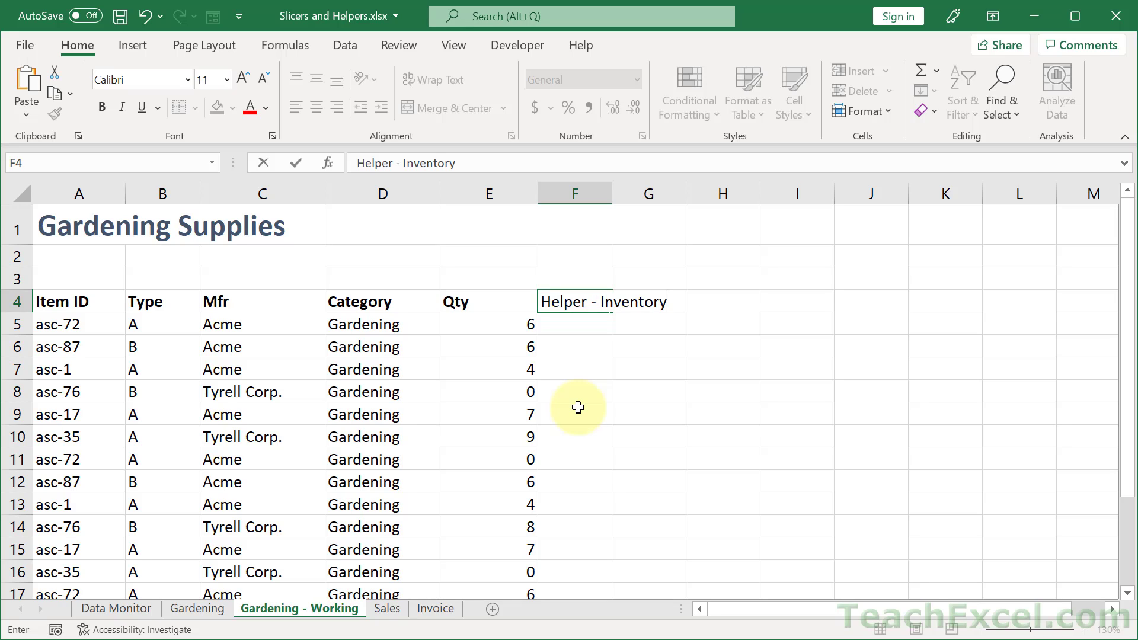
pyautogui.hotkey('ctrl', 'Return')
pyautogui.hotkey('ctrl', 'b')
pyautogui.press('Return')
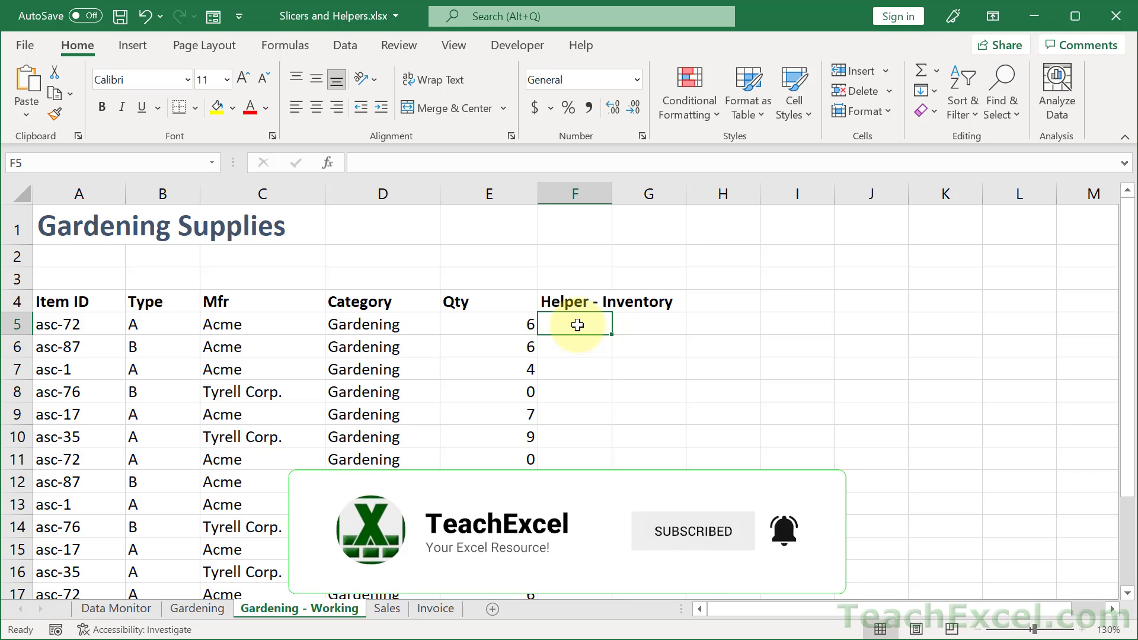
# Step: On the Gardening sheet, unhide the Helper - Reorder column between columns E and G
pyautogui.hotkey('ctrl', 'pageup')
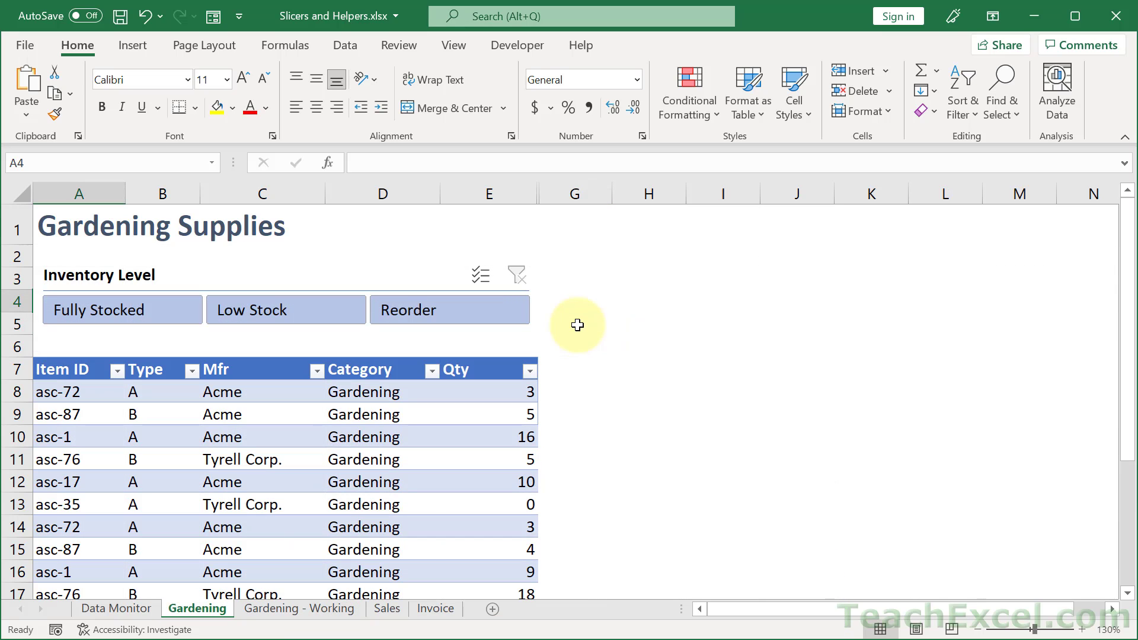
pyautogui.moveTo(560, 189); pyautogui.dragTo(510, 191)
pyautogui.rightClick(509, 191)
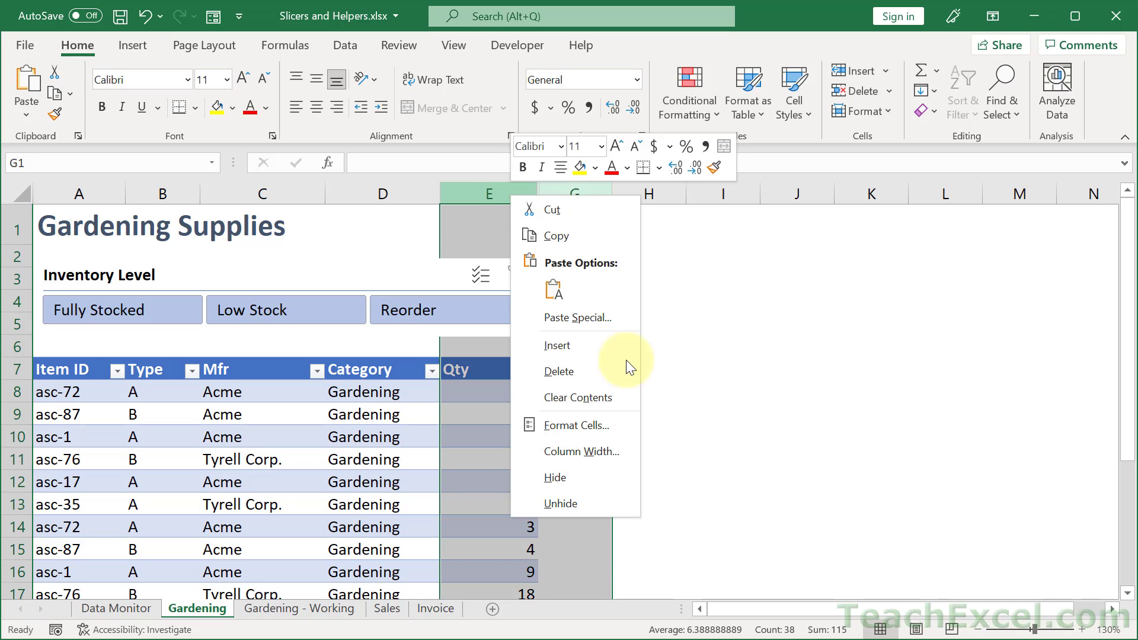
pyautogui.click(588, 500)
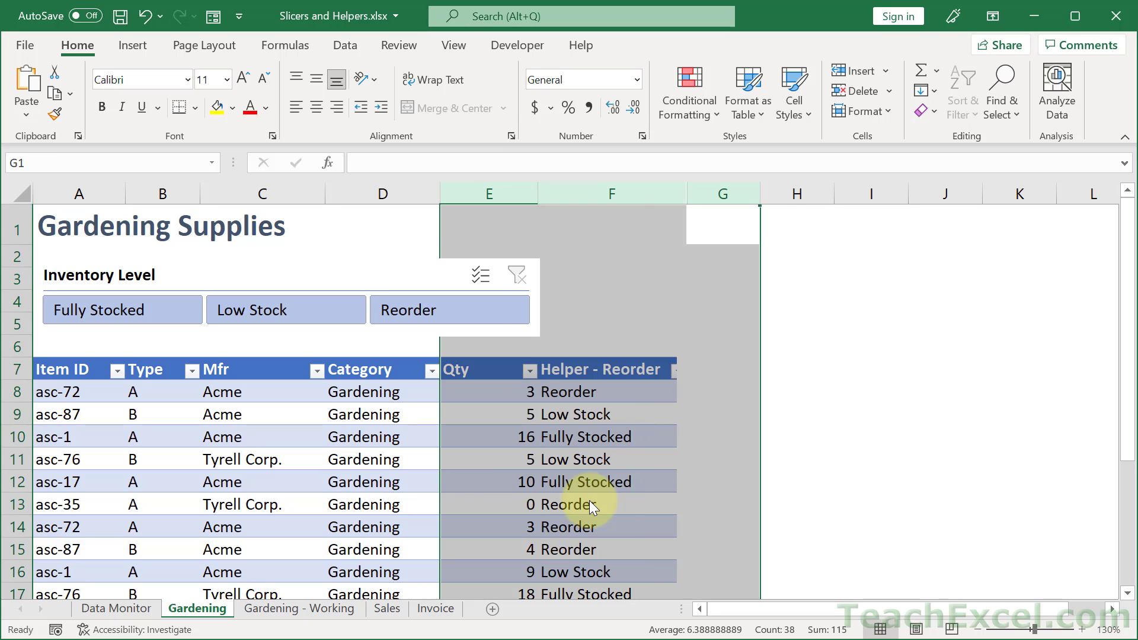
# Step: Inspect F8's IFS formula for Reorder, Low Stock and Fully Stocked without changing it
pyautogui.click(610, 369)
pyautogui.scroll(-1, 804, 405)
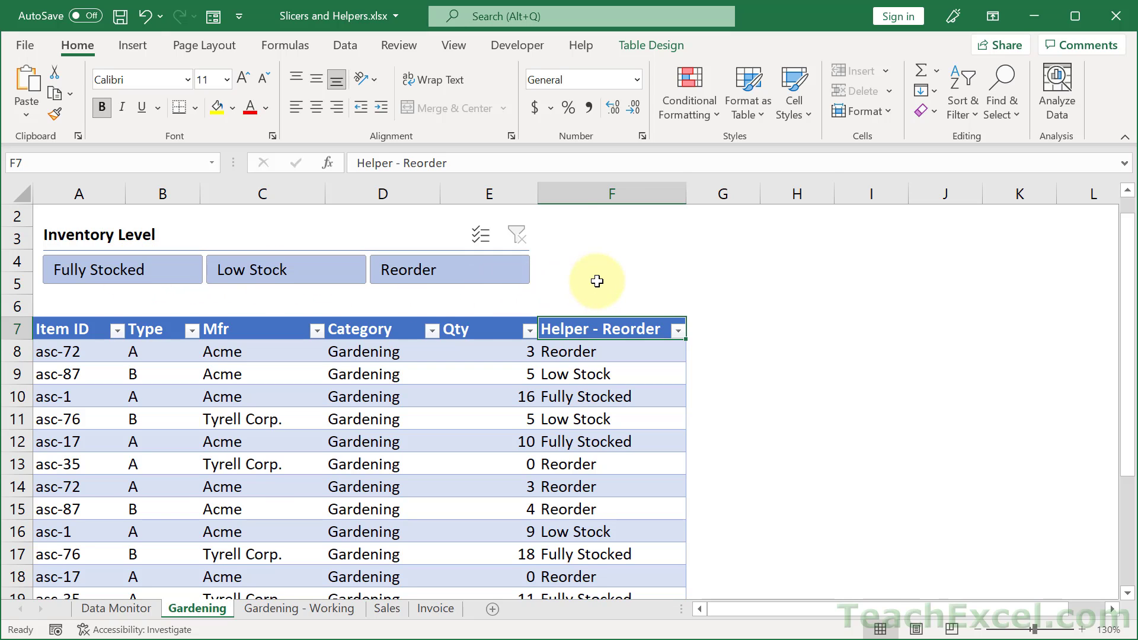
pyautogui.scroll(1, 596, 281)
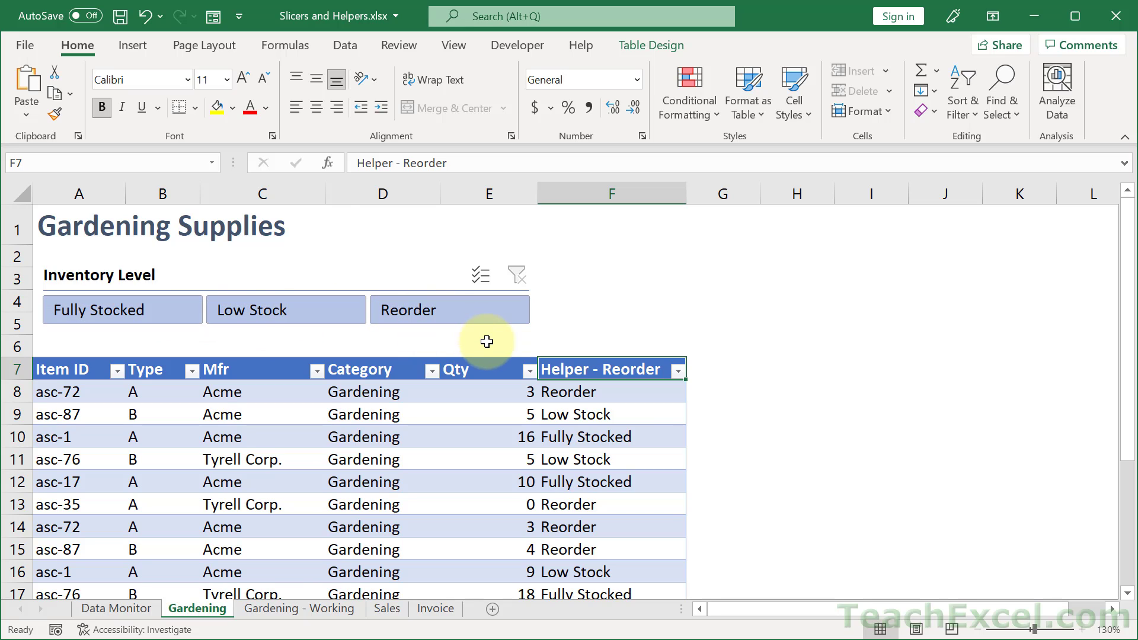
pyautogui.click(637, 391)
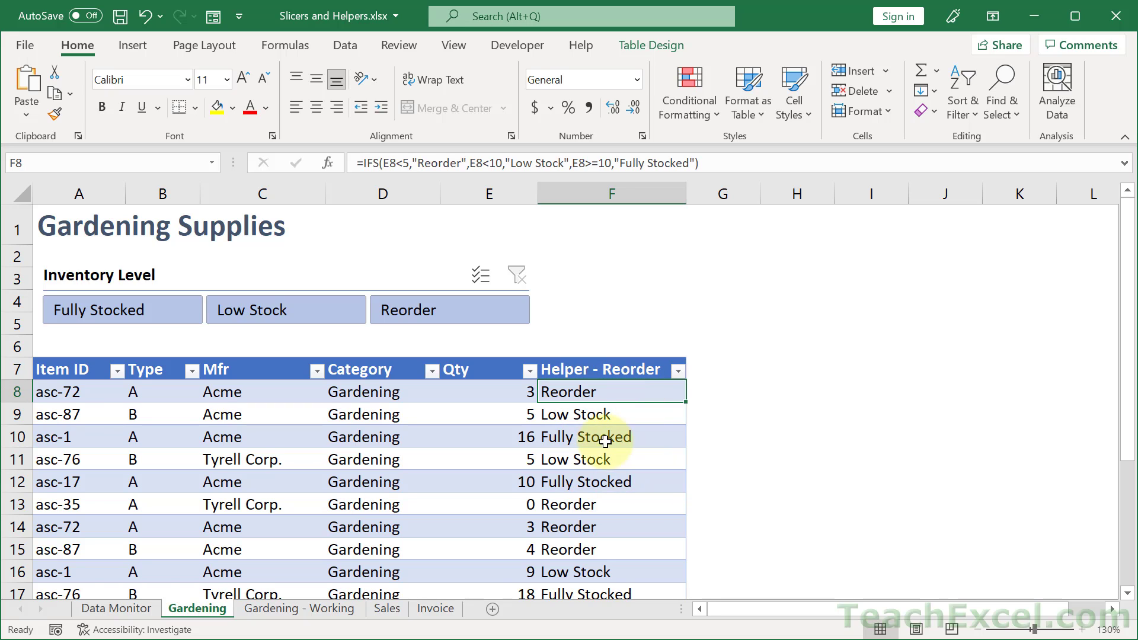
pyautogui.click(563, 393)
pyautogui.doubleClick(563, 393)
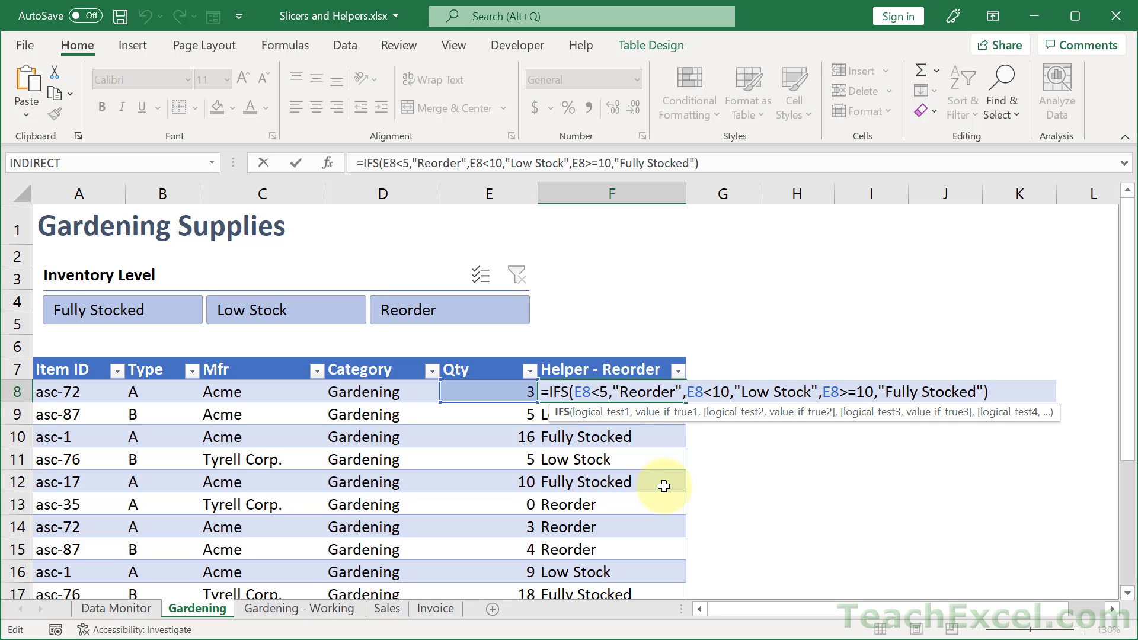
pyautogui.press('Escape')
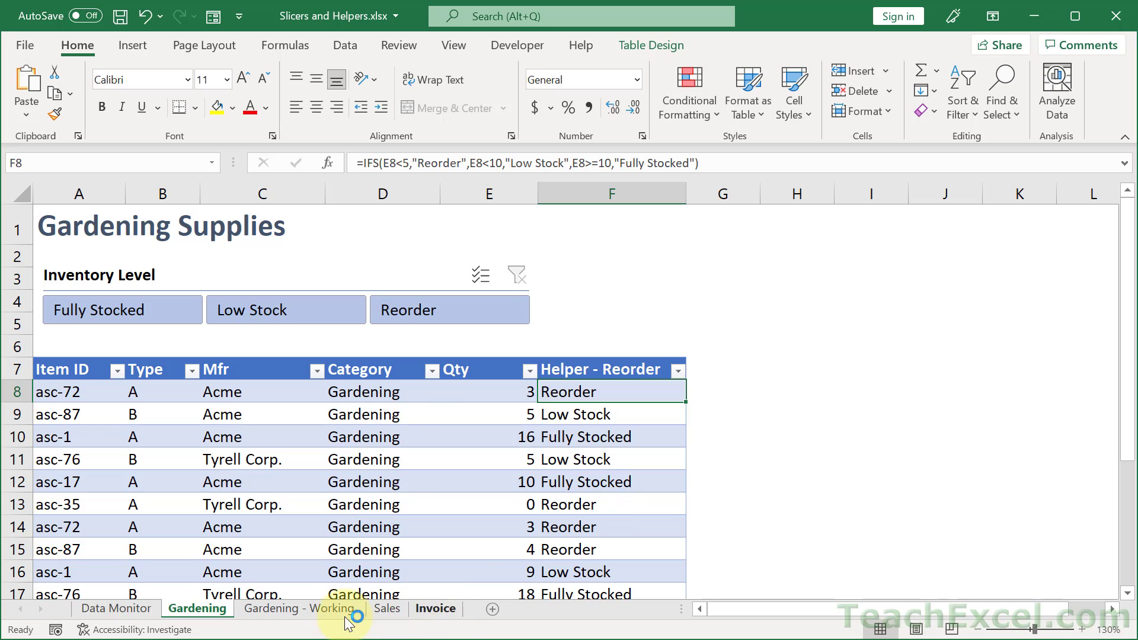
# Step: On Gardening - Working, widen column F and start F5's IFS formula with E5<5 giving 'Reorder'
pyautogui.click(285, 609)
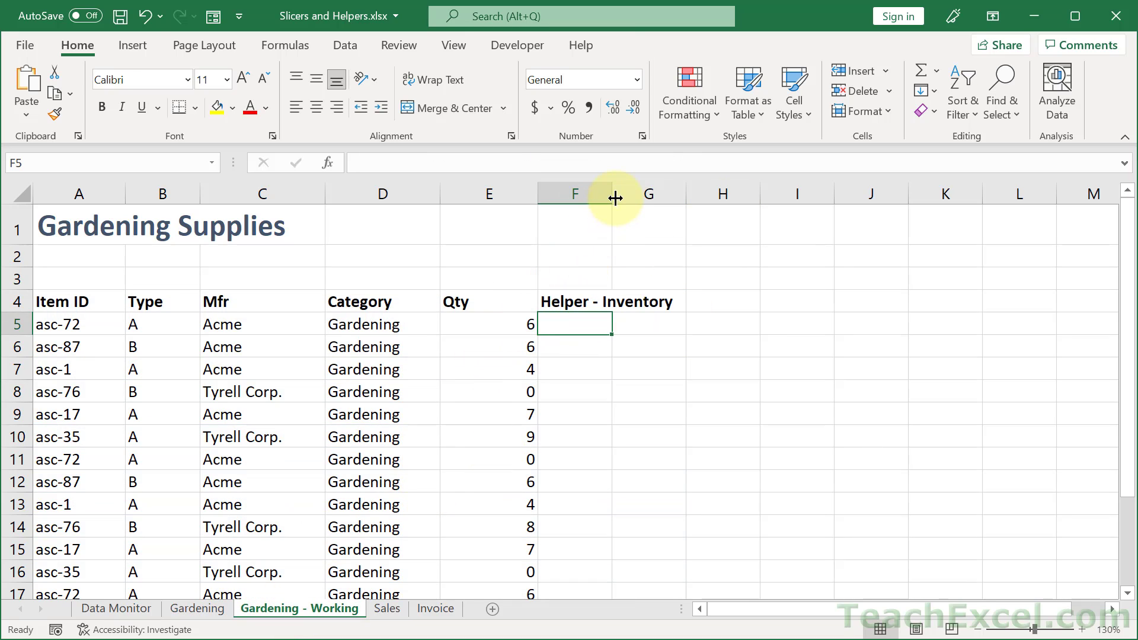
pyautogui.moveTo(612, 195); pyautogui.dragTo(687, 196)
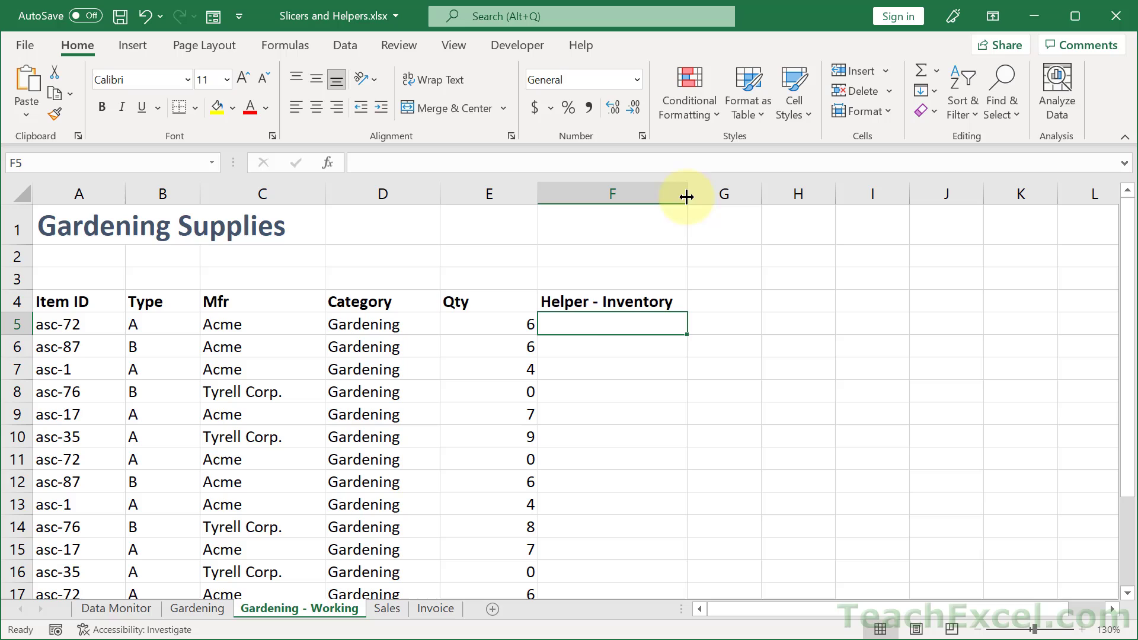
pyautogui.doubleClick(563, 323)
pyautogui.write('=')
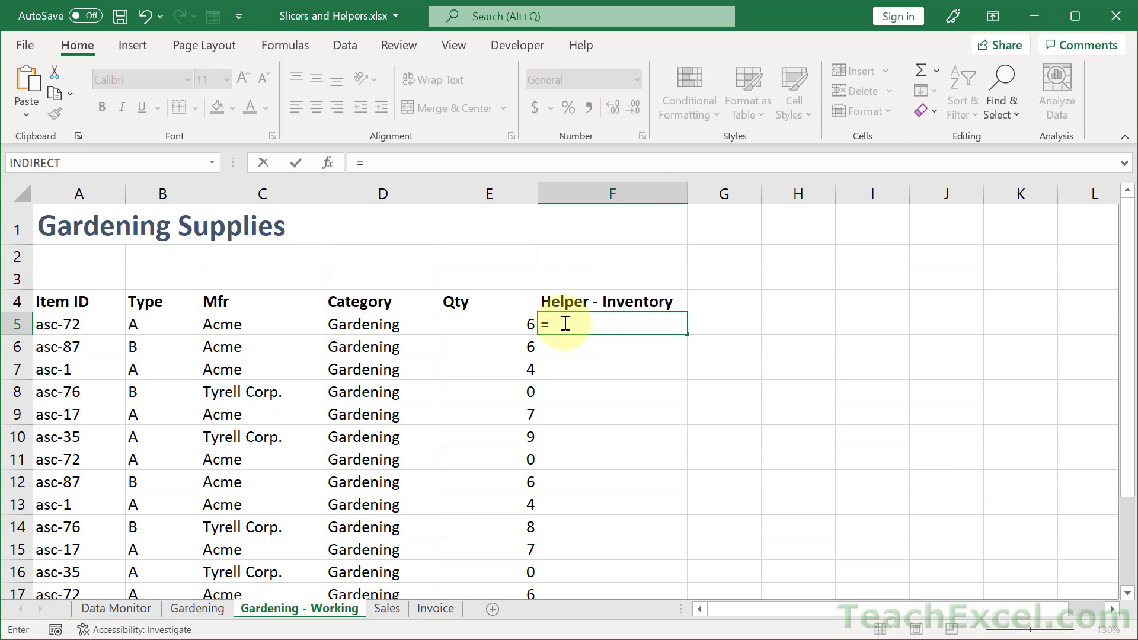
pyautogui.write('ifs')
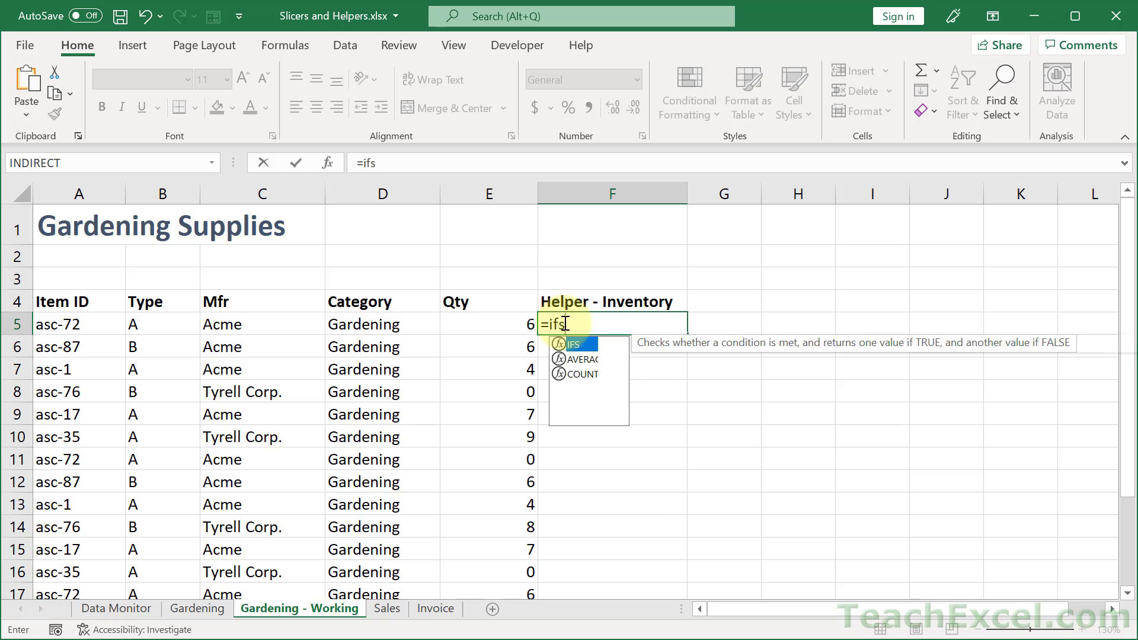
pyautogui.write('(')
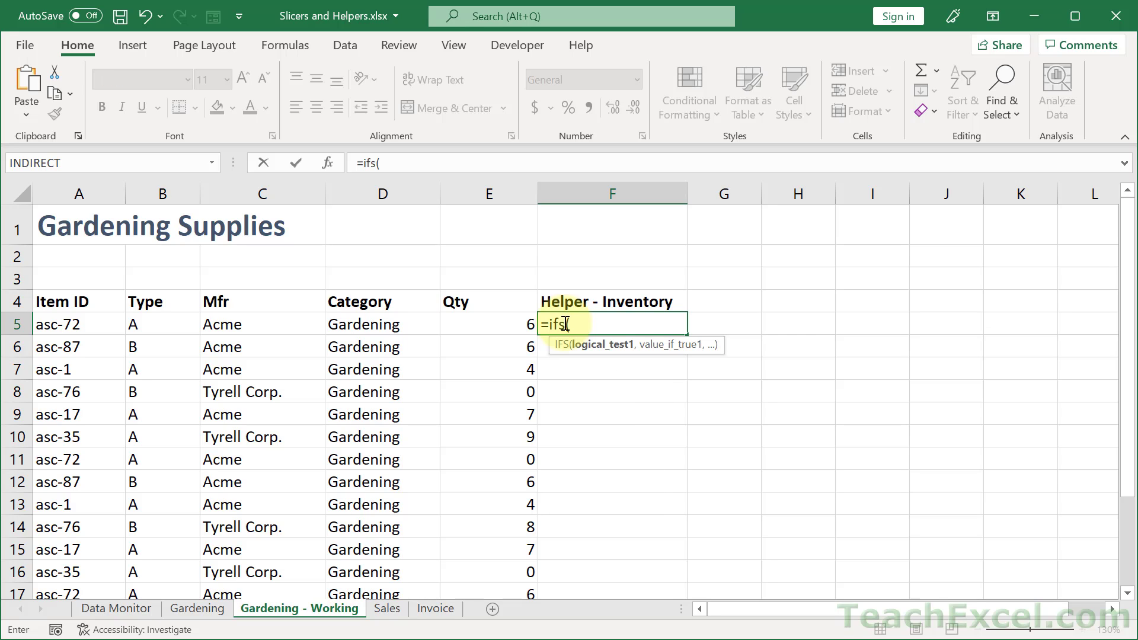
pyautogui.click(471, 323)
pyautogui.write('<')
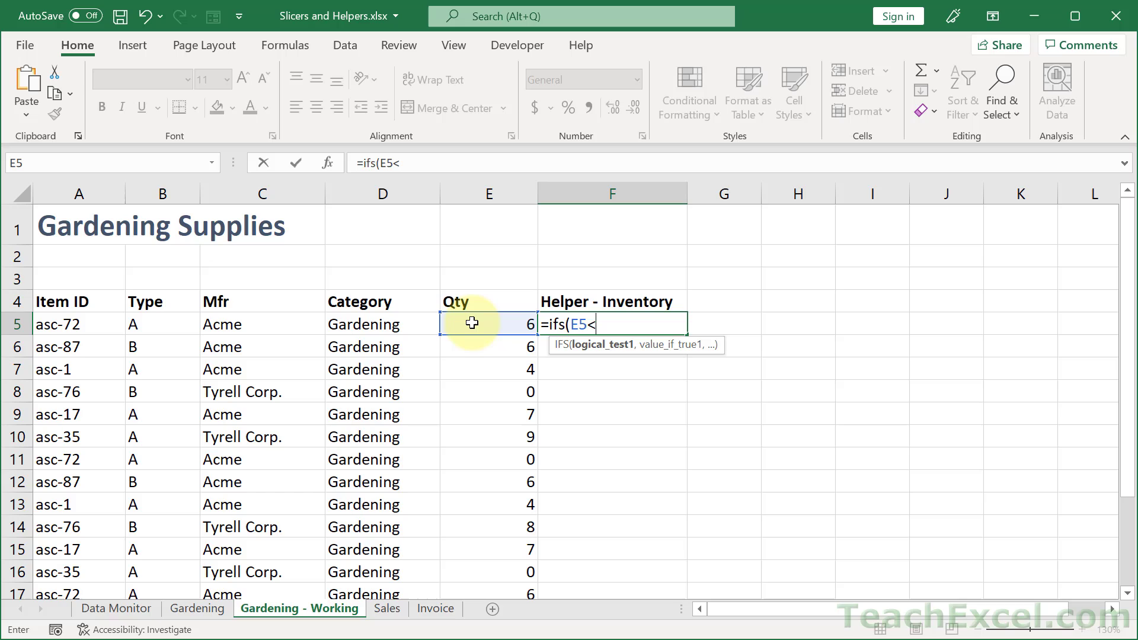
pyautogui.write('5,"Reord')
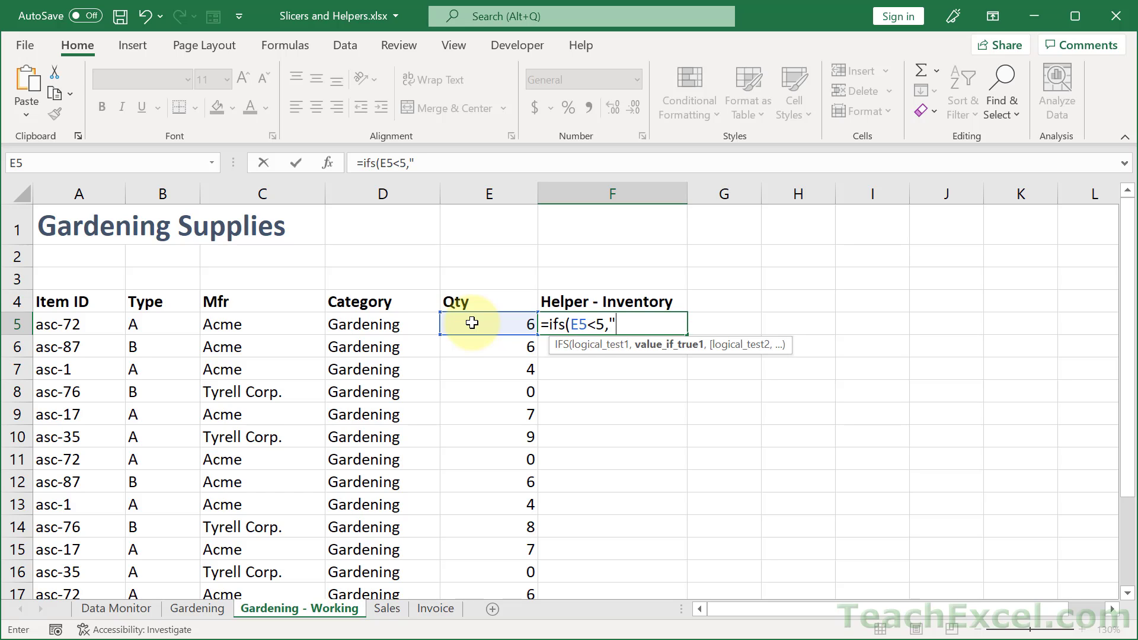
pyautogui.write('er"')
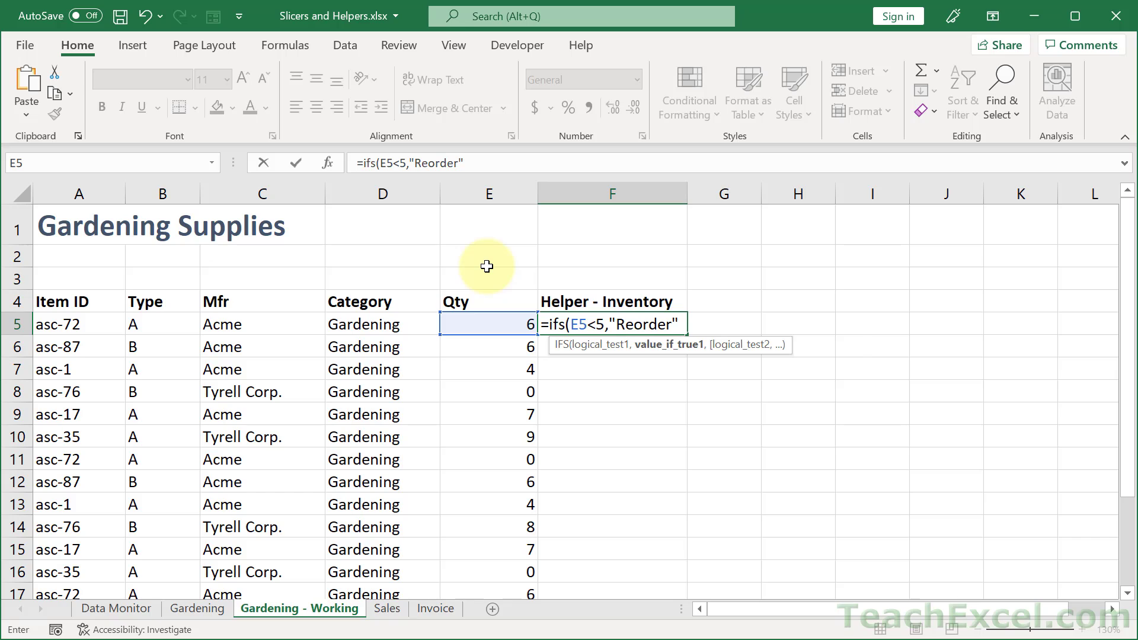
pyautogui.write(',')
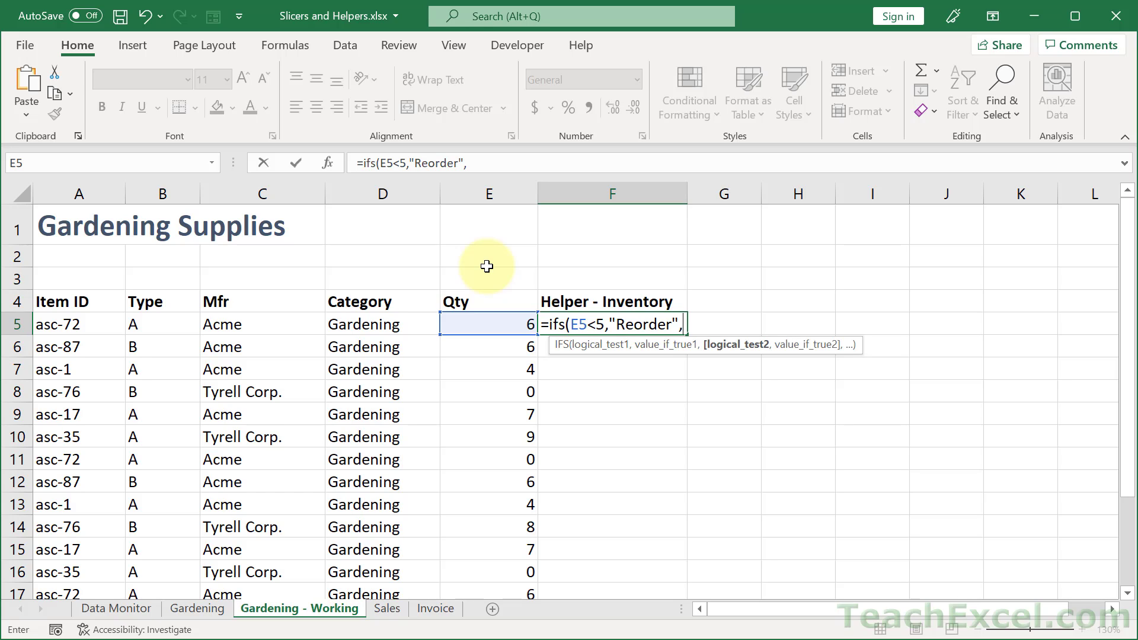
# Step: Finish the formula with E5<10 'Low Stock' and E5>=10 'Fully Stocked', then fill it down column F
pyautogui.click(471, 324)
pyautogui.write('<')
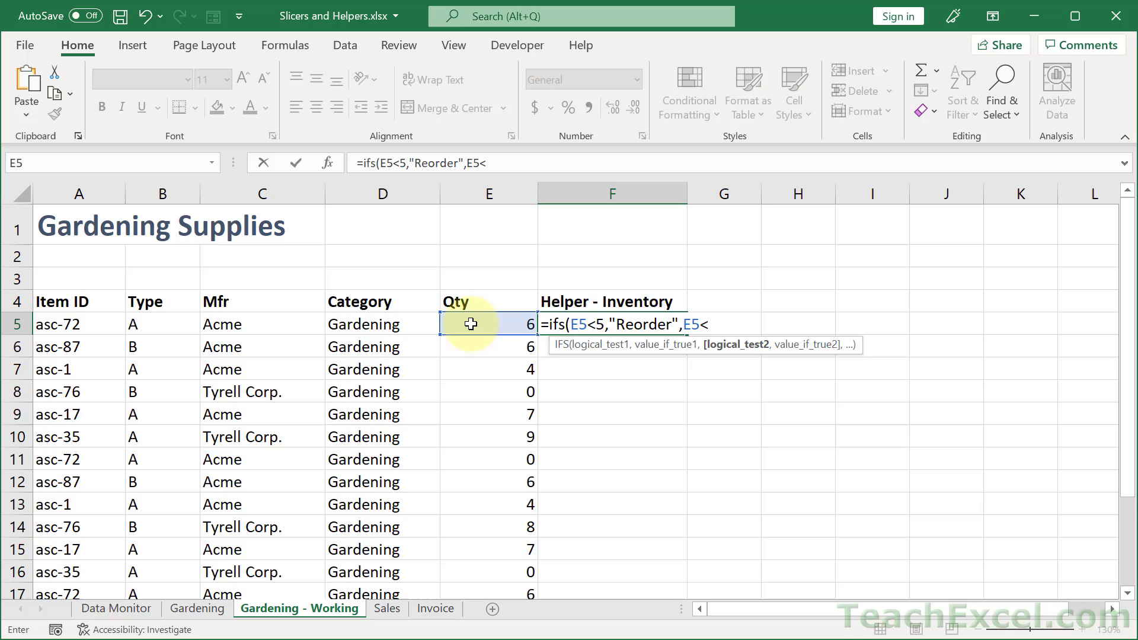
pyautogui.write('10')
pyautogui.write(',"Low S')
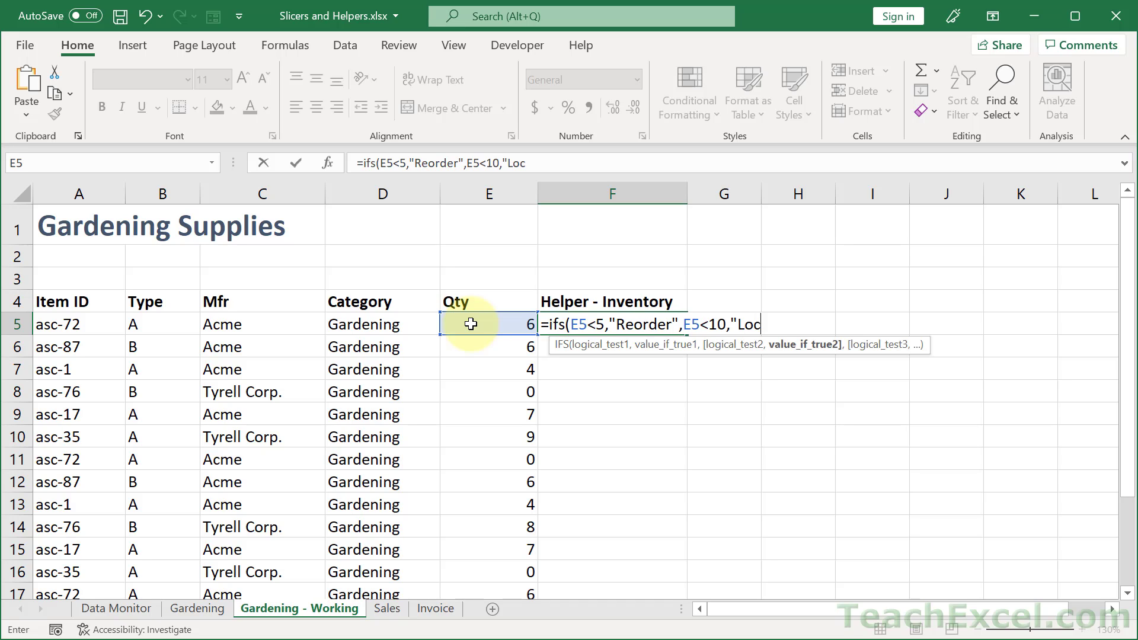
pyautogui.write('tock",')
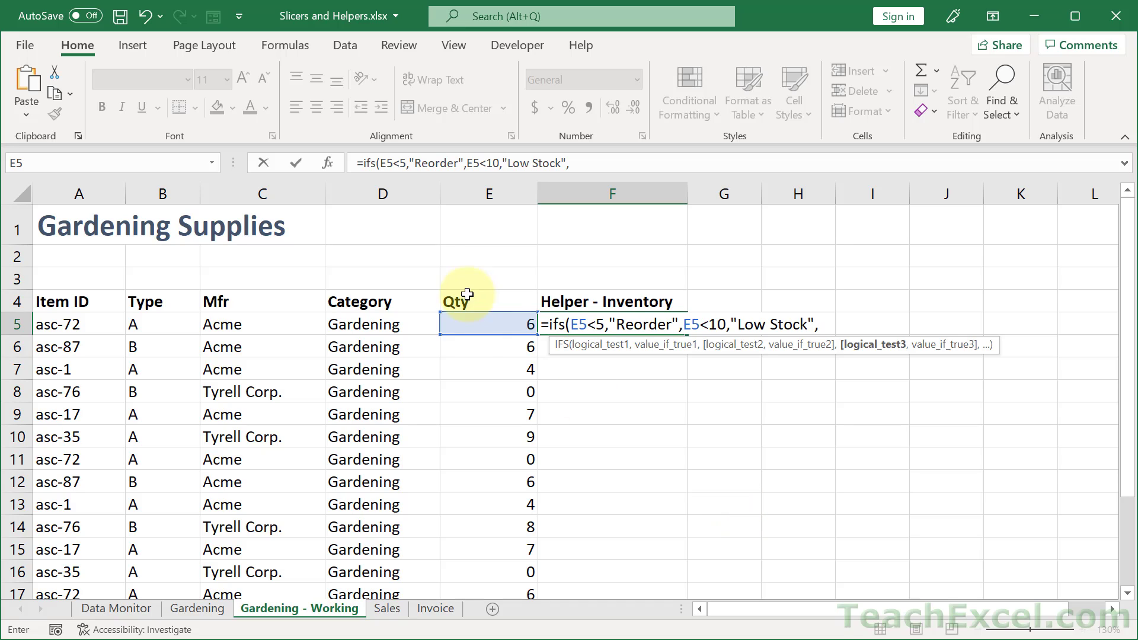
pyautogui.click(484, 324)
pyautogui.write('>')
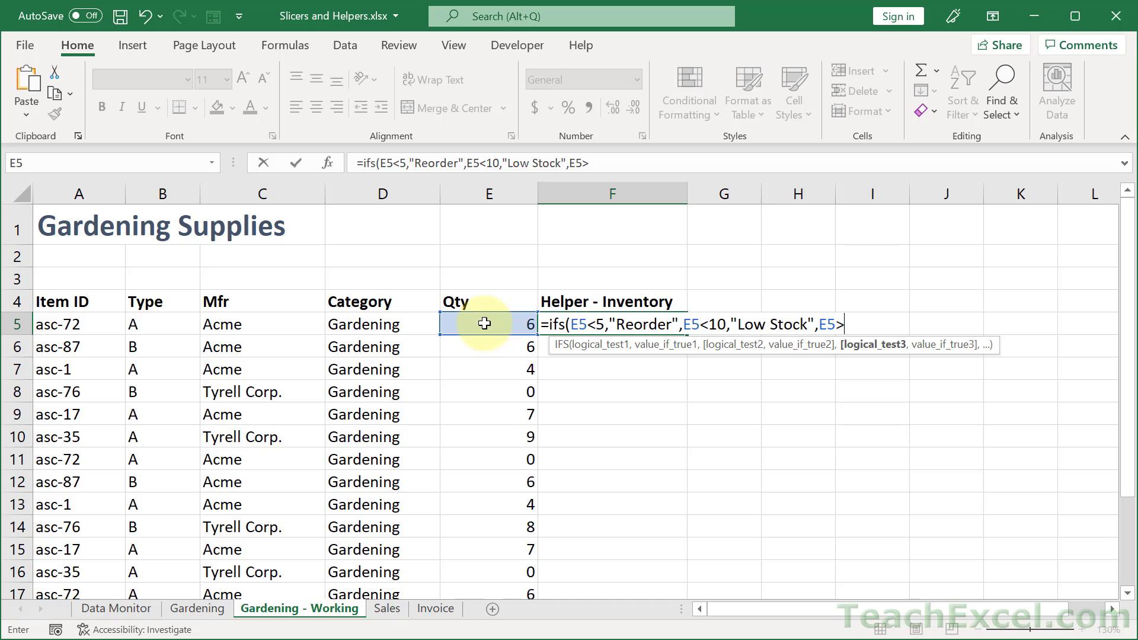
pyautogui.write('=10,"Fully ')
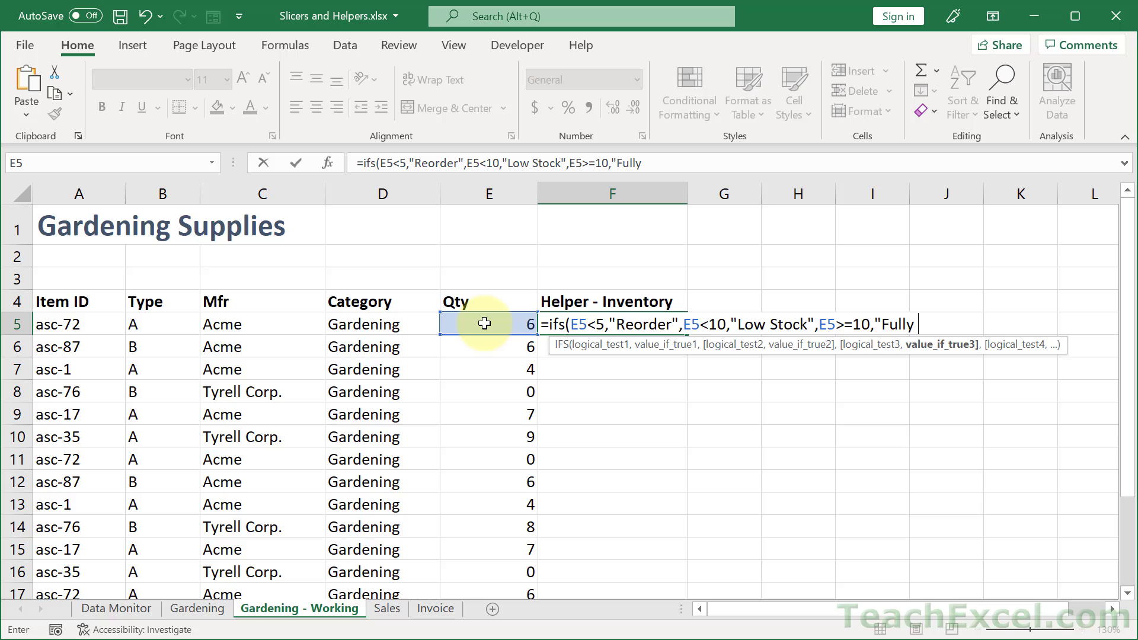
pyautogui.write('Stocked"')
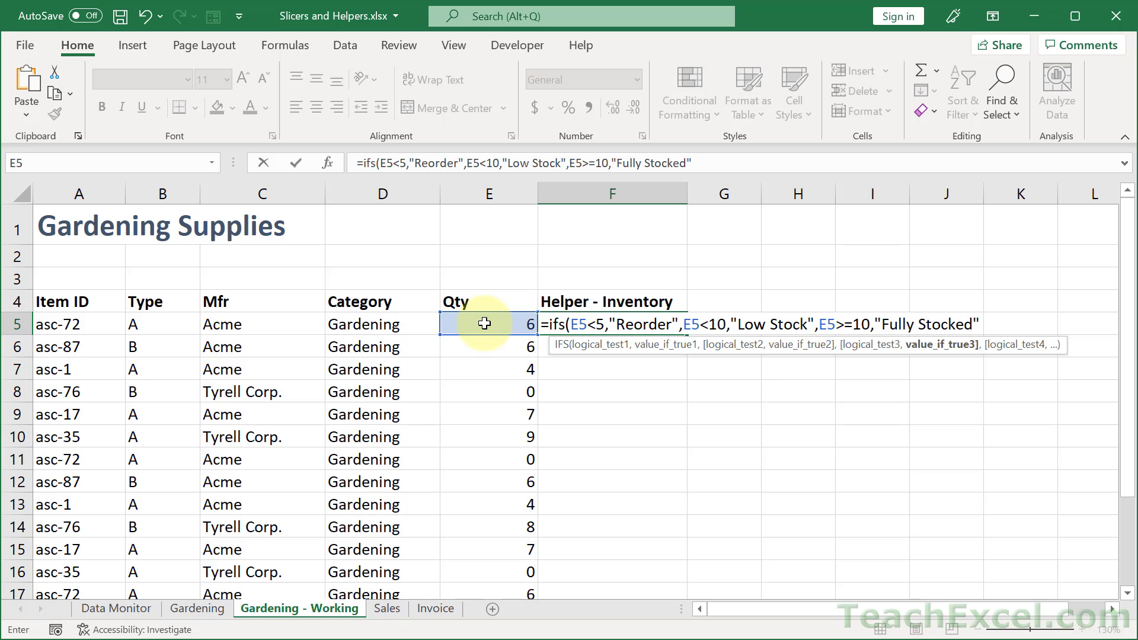
pyautogui.write(')')
pyautogui.press('Return')
pyautogui.click(640, 320)
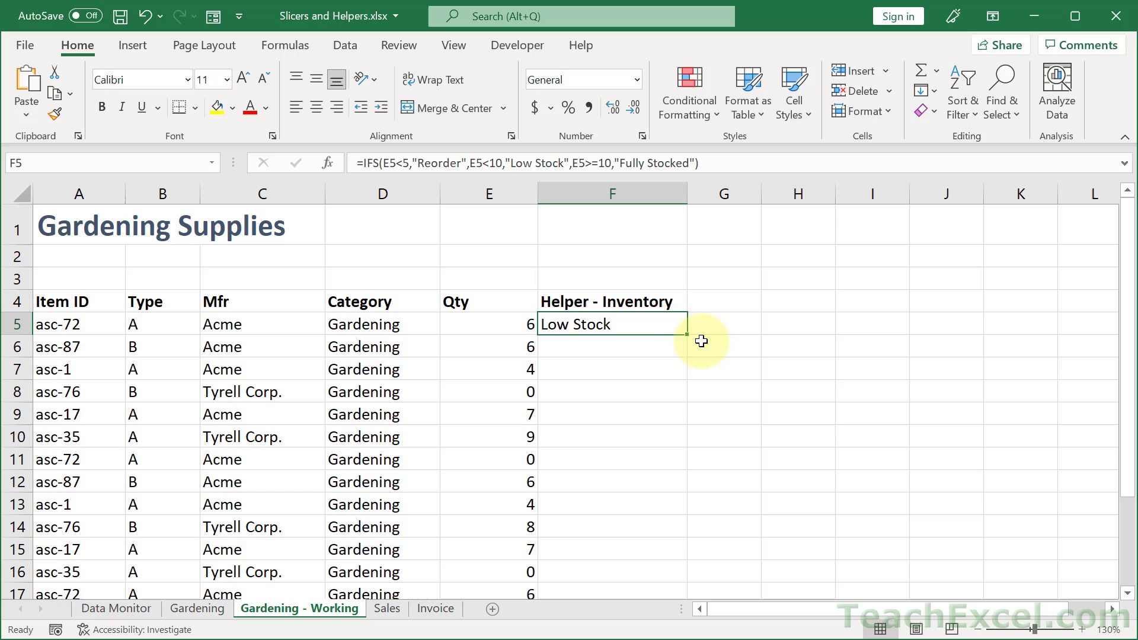
pyautogui.doubleClick(687, 333)
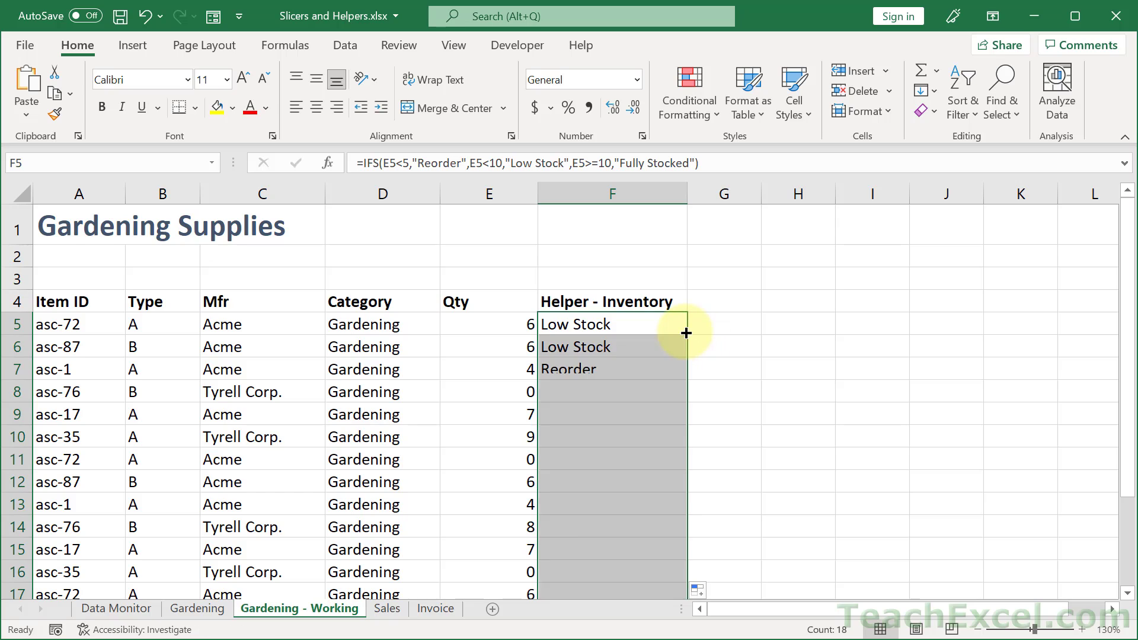
# Step: Convert the range A4:F22 into an Excel table with headers (Table5)
pyautogui.click(599, 345)
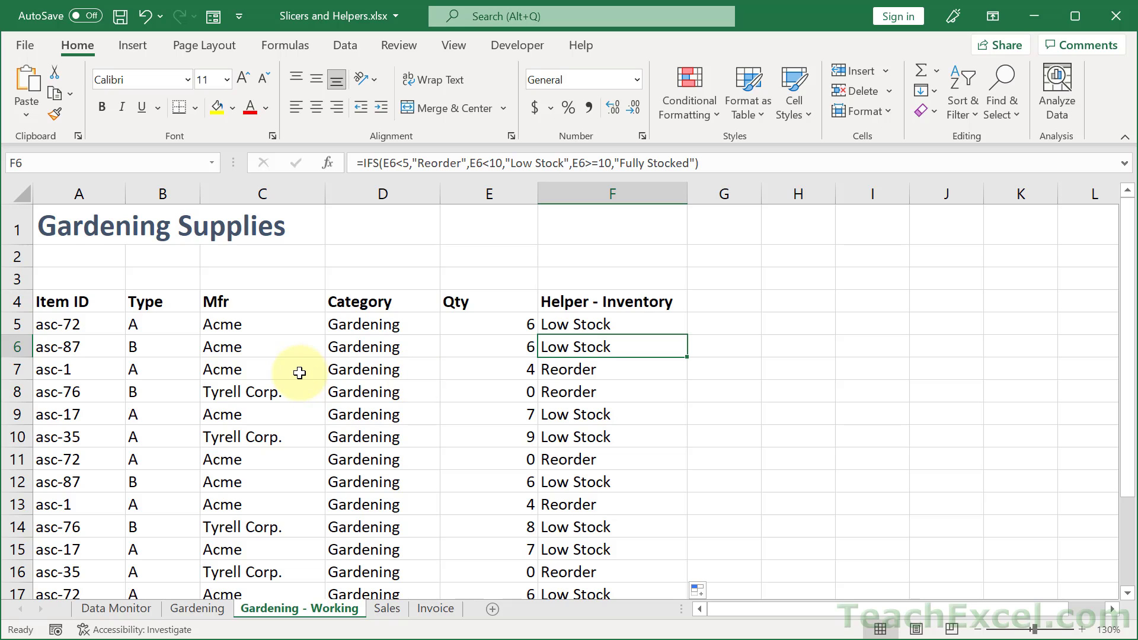
pyautogui.click(131, 46)
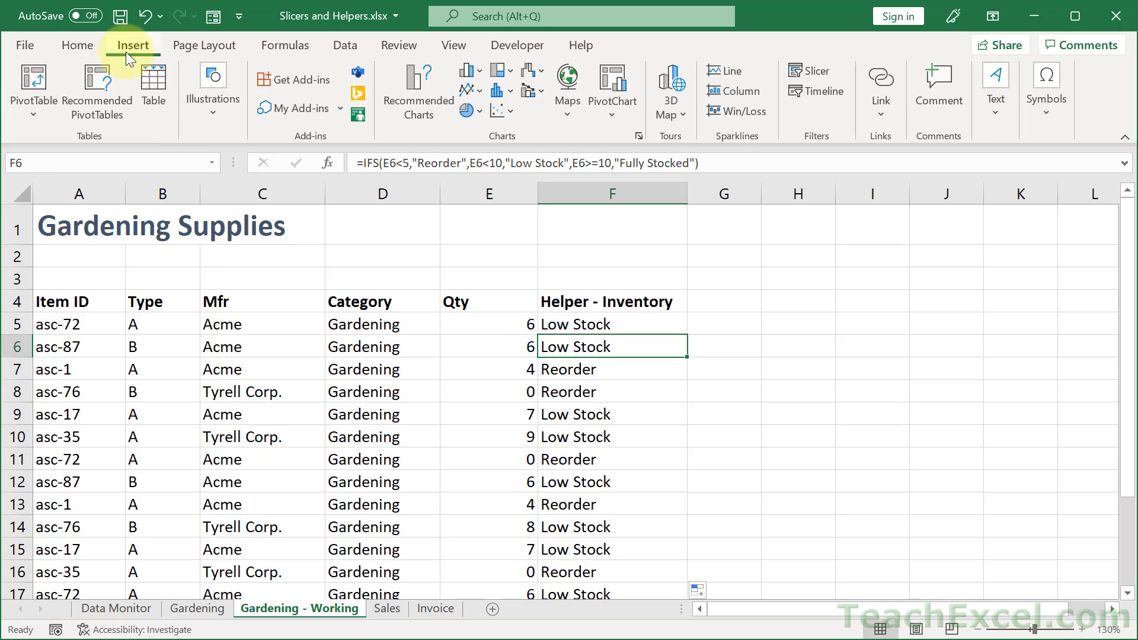
pyautogui.click(154, 83)
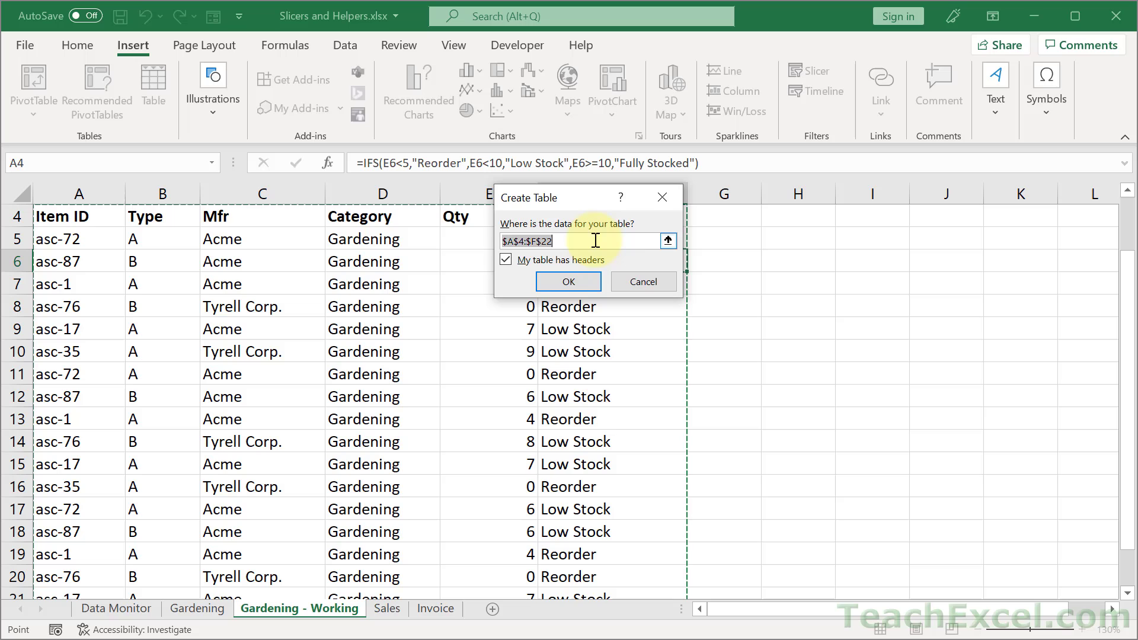
pyautogui.click(566, 287)
pyautogui.scroll(1, 564, 288)
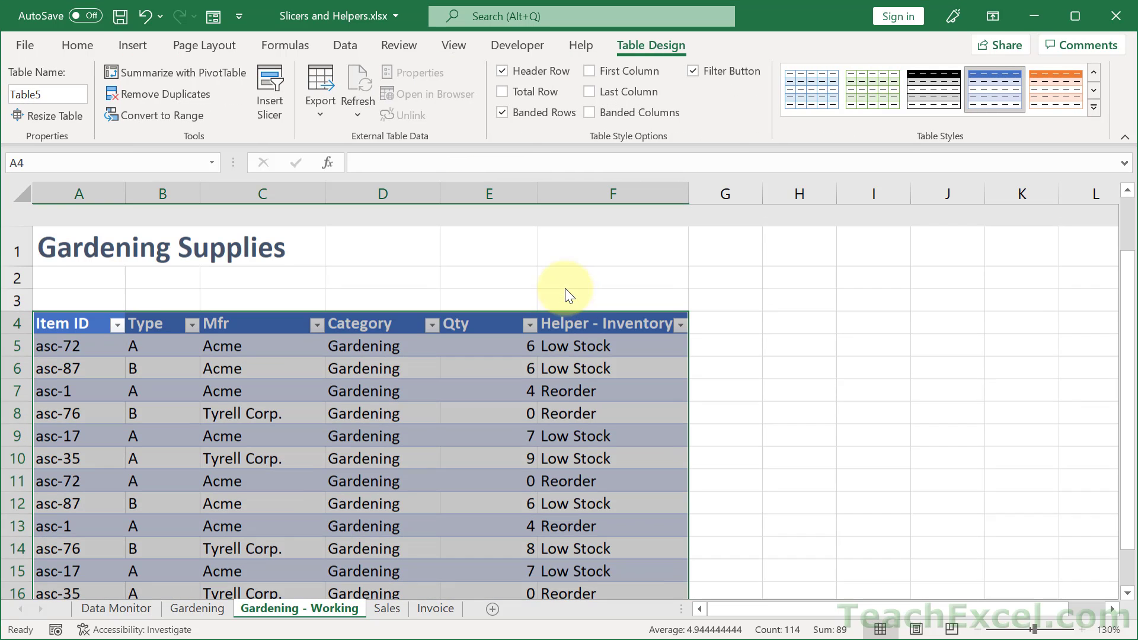
pyautogui.click(572, 347)
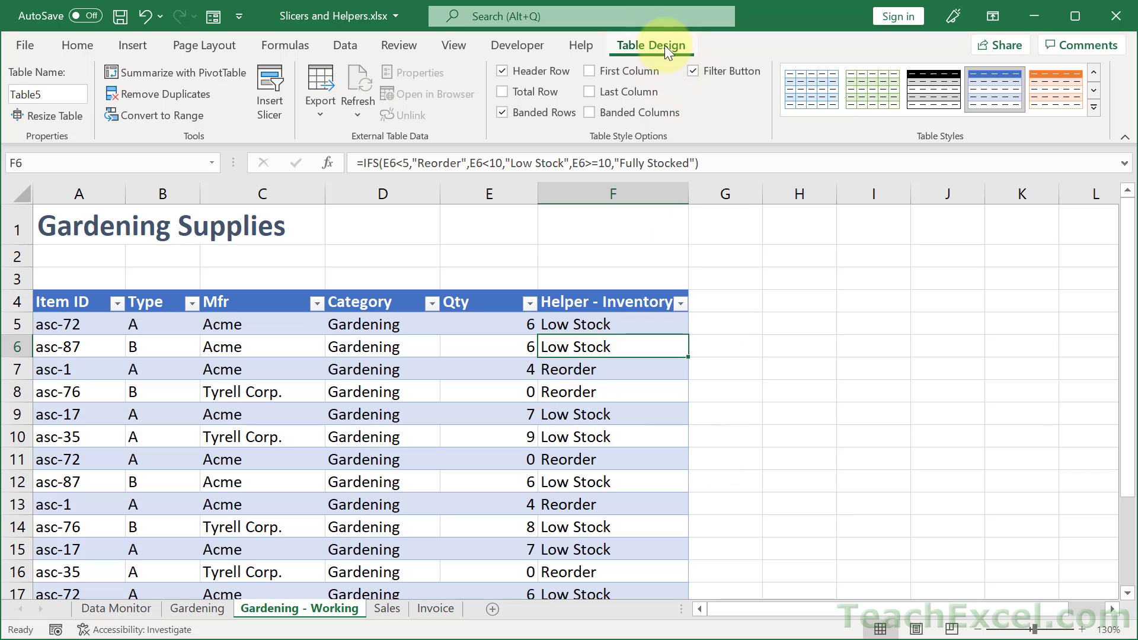
# Step: Insert a slicer on the Helper - Inventory column and place it in columns G–I beside the table
pyautogui.click(280, 78)
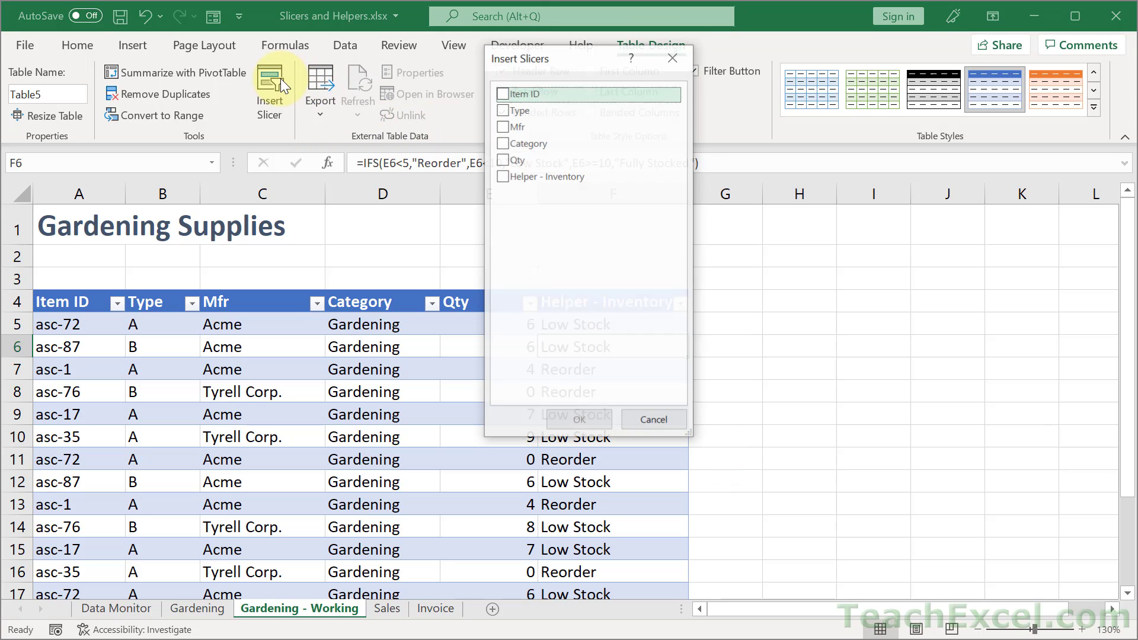
pyautogui.click(501, 177)
pyautogui.click(574, 417)
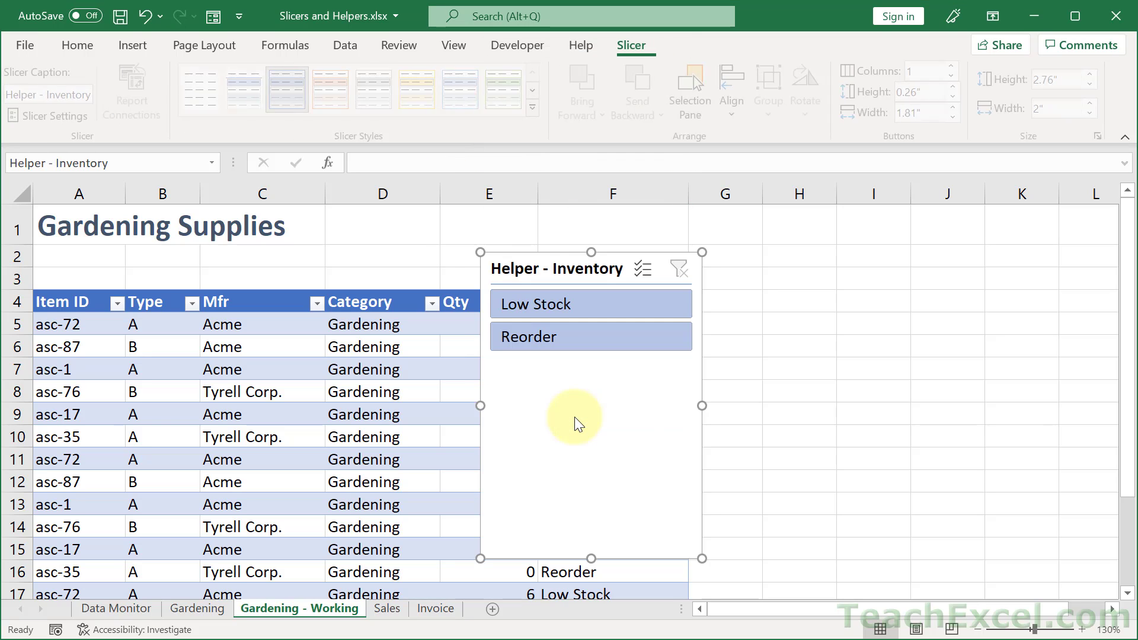
pyautogui.moveTo(521, 267); pyautogui.dragTo(779, 310)
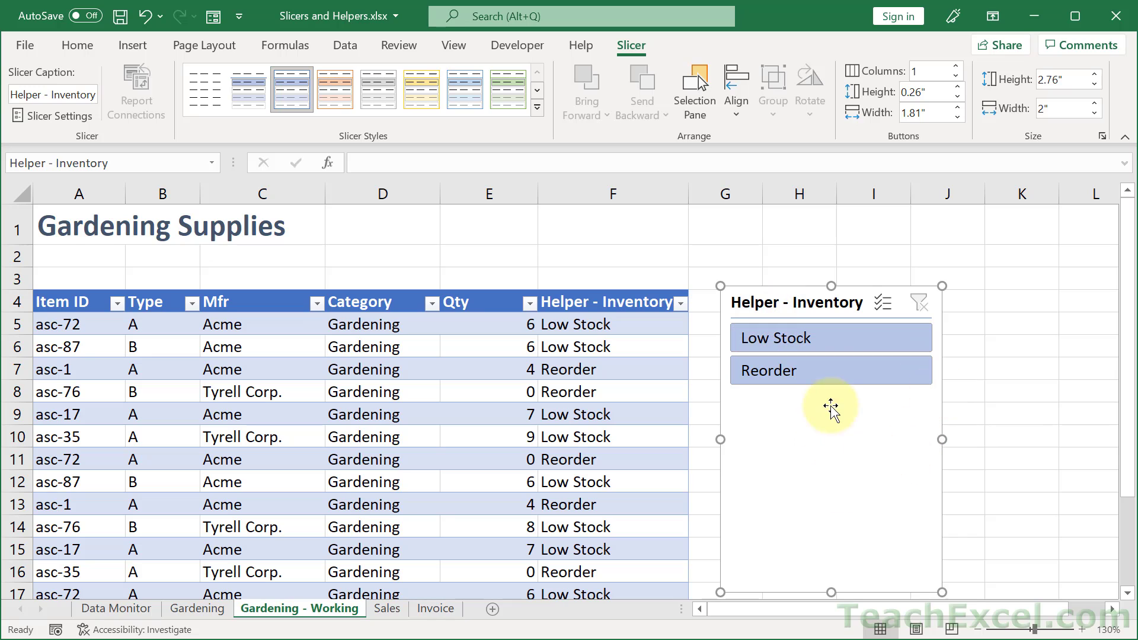
# Step: Change the Qty in cell E10 to 10
pyautogui.click(500, 438)
pyautogui.write('10')
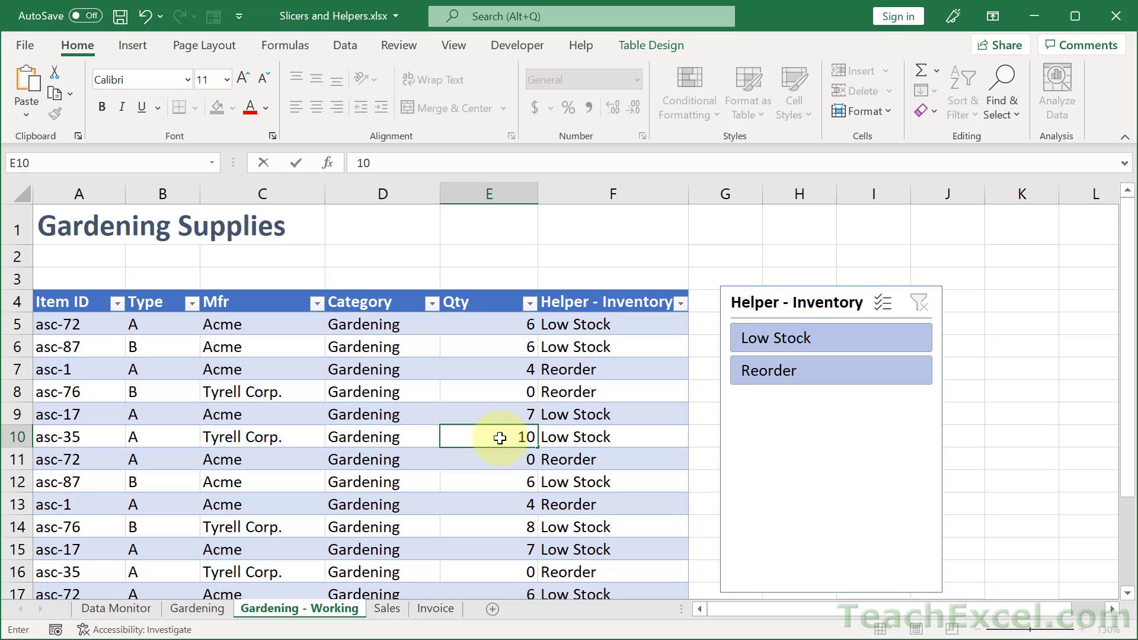
pyautogui.press('Return')
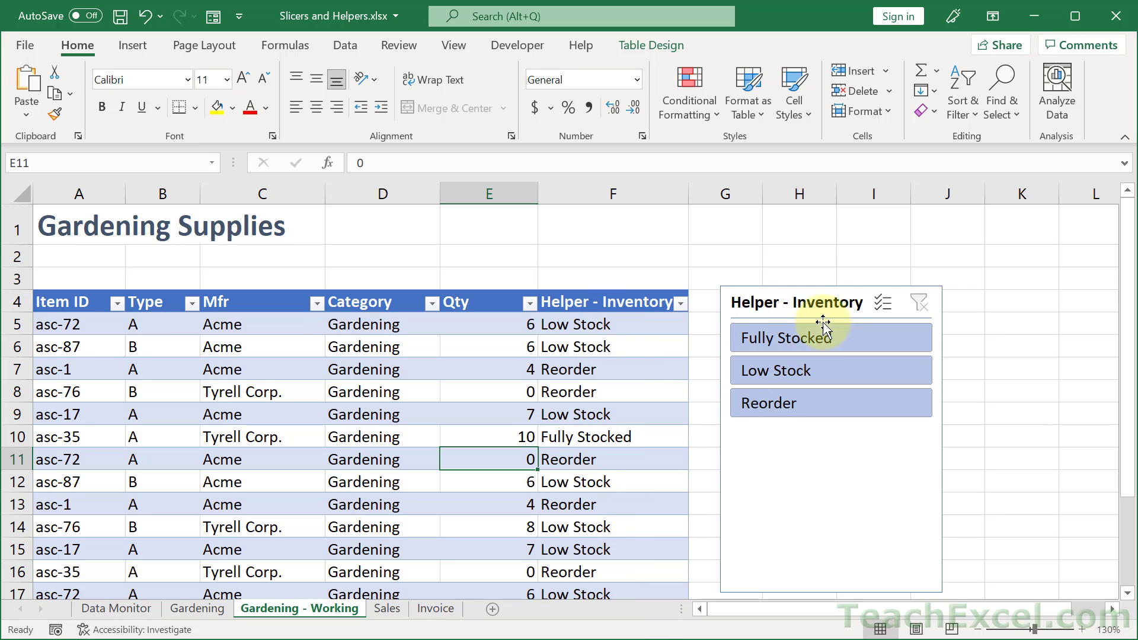
# Step: Set the slicer to 3 button columns and resize it wide and short to one row
pyautogui.moveTo(809, 307); pyautogui.dragTo(789, 246)
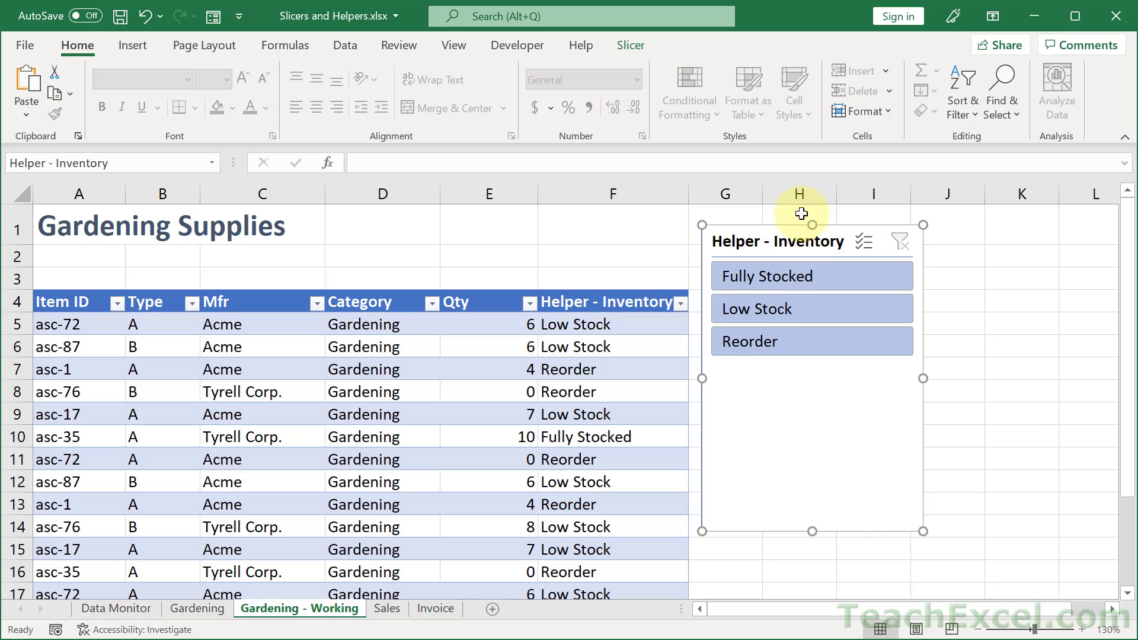
pyautogui.click(621, 42)
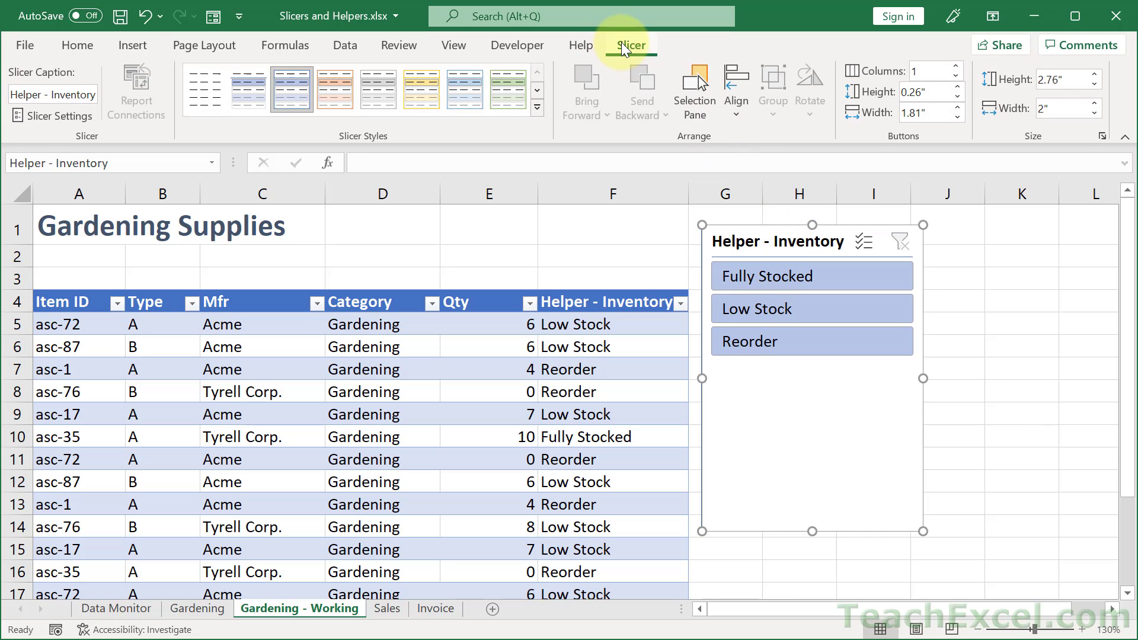
pyautogui.click(958, 67)
pyautogui.click(958, 66)
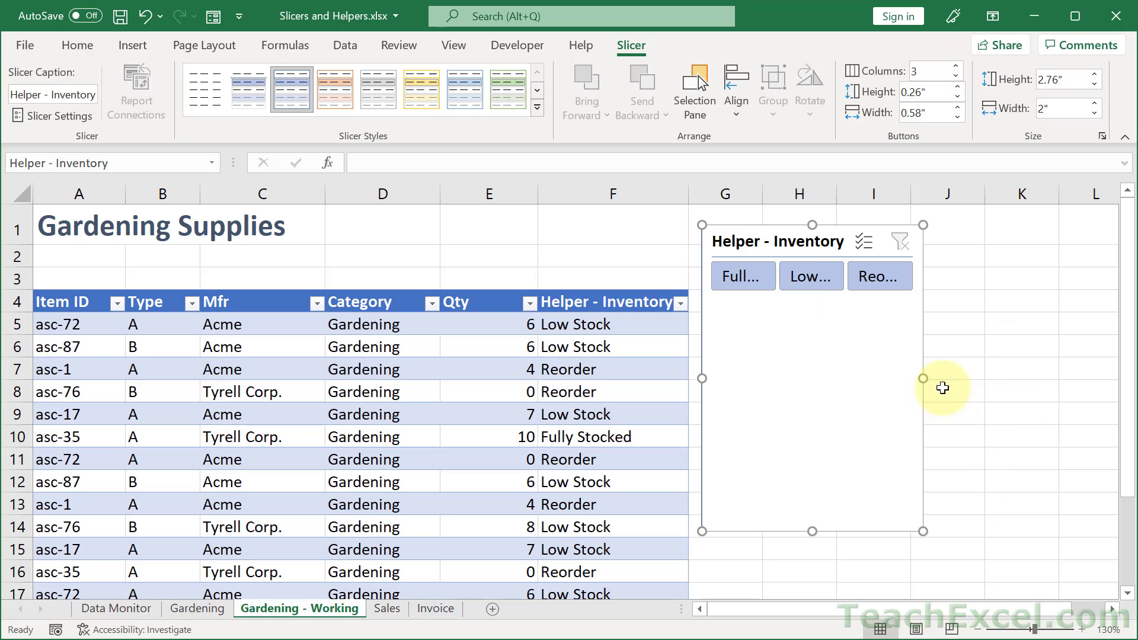
pyautogui.moveTo(922, 378); pyautogui.dragTo(1106, 356)
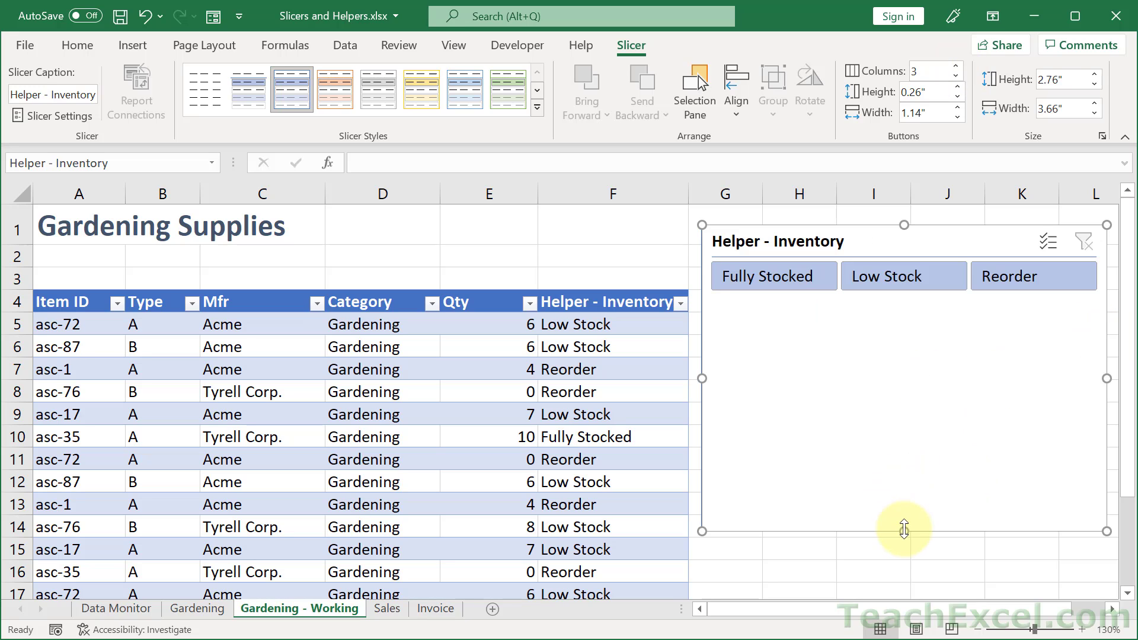
pyautogui.moveTo(904, 530); pyautogui.dragTo(888, 305)
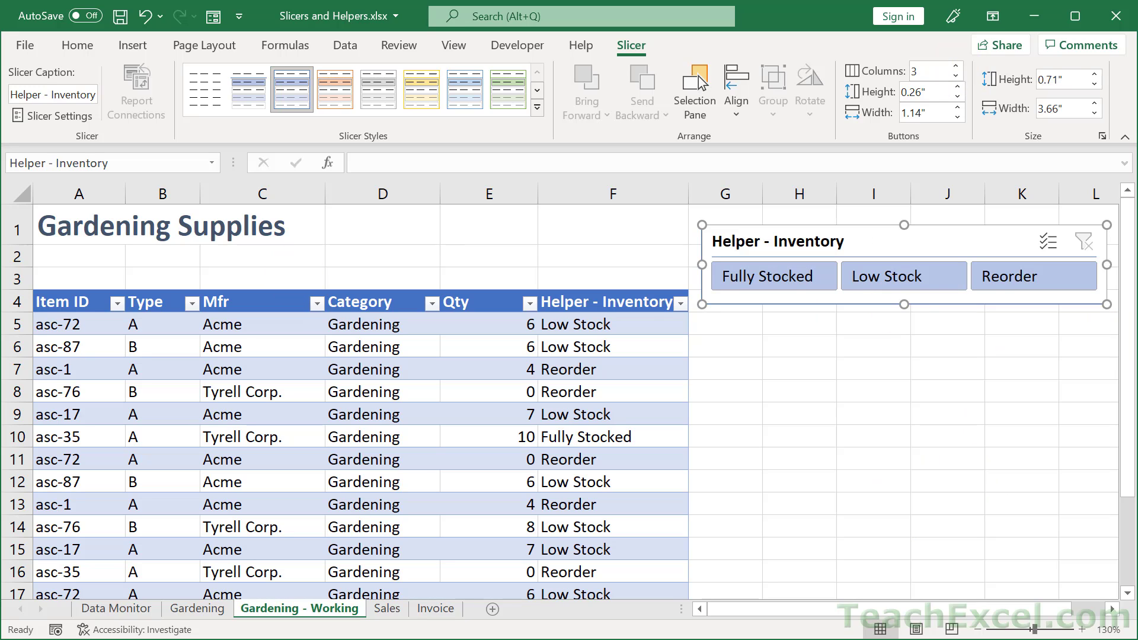
# Step: Insert three blank rows above the table and move the slicer into rows 2–6
pyautogui.rightClick(11, 297)
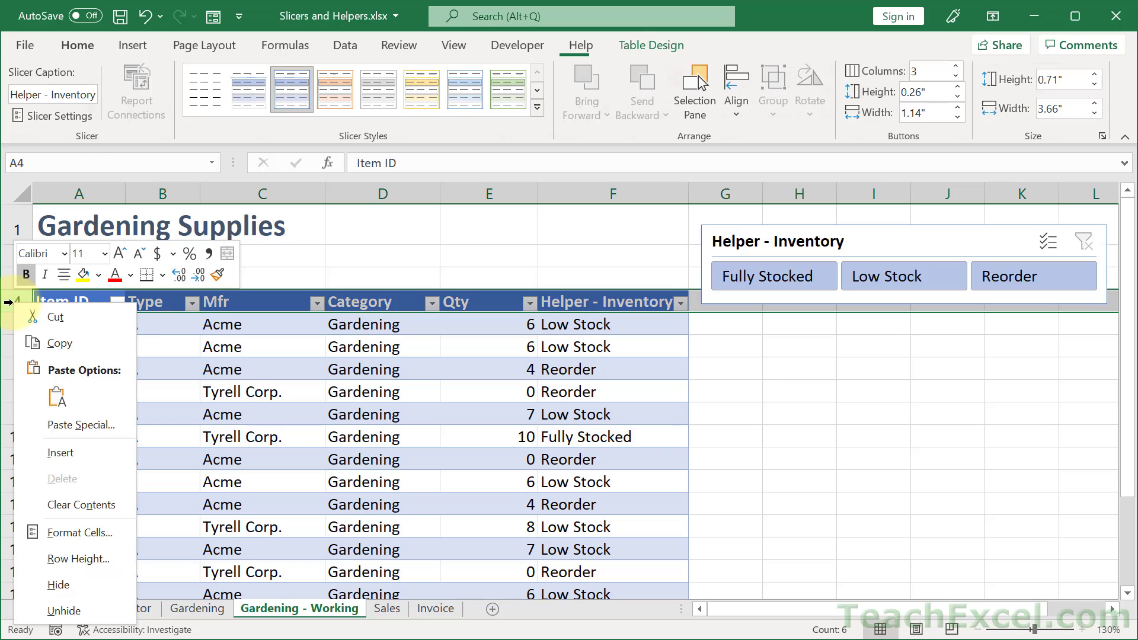
pyautogui.click(80, 447)
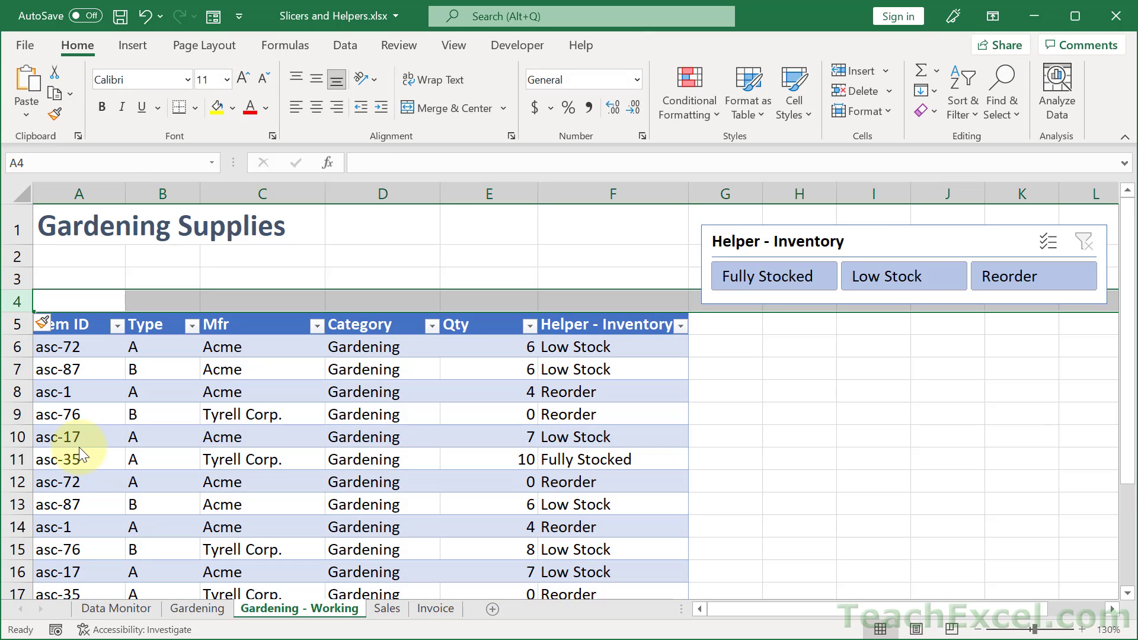
pyautogui.press('F4')
pyautogui.press('F4')
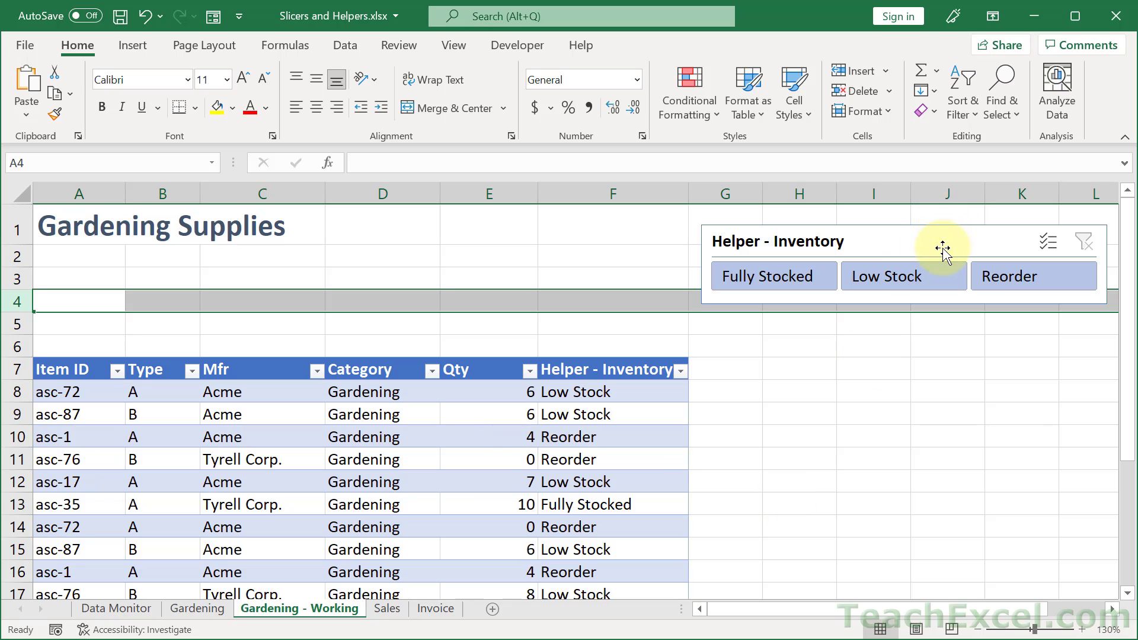
pyautogui.moveTo(942, 246); pyautogui.dragTo(263, 282)
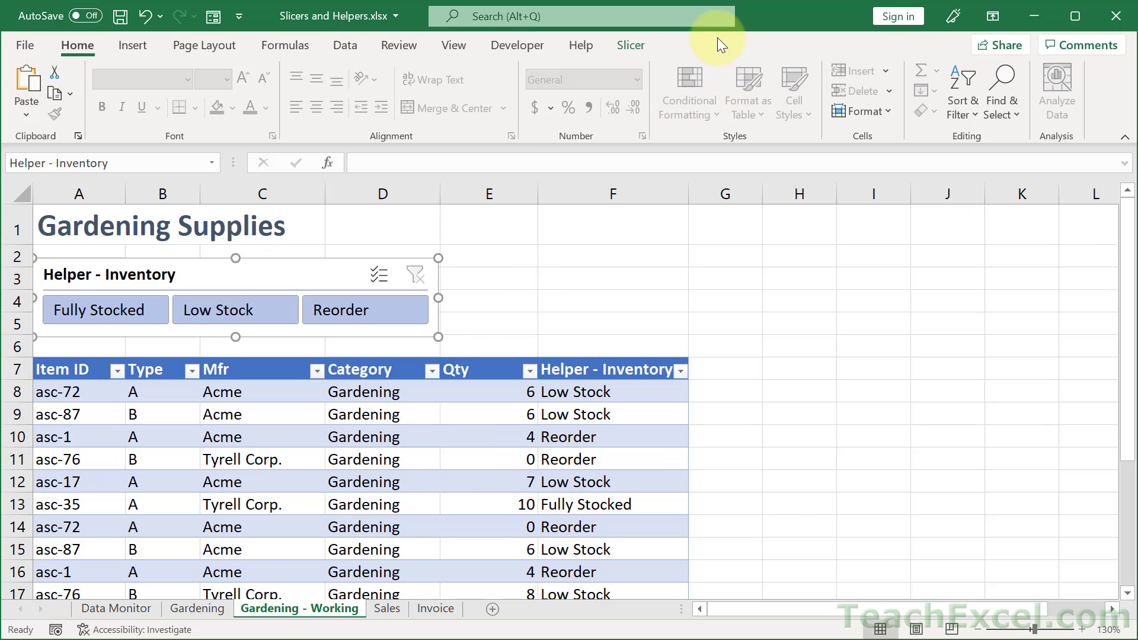
pyautogui.click(631, 45)
# Step: Change the slicer caption from 'Helper - Inventory' to 'Inventory', then select helper column F
pyautogui.click(60, 116)
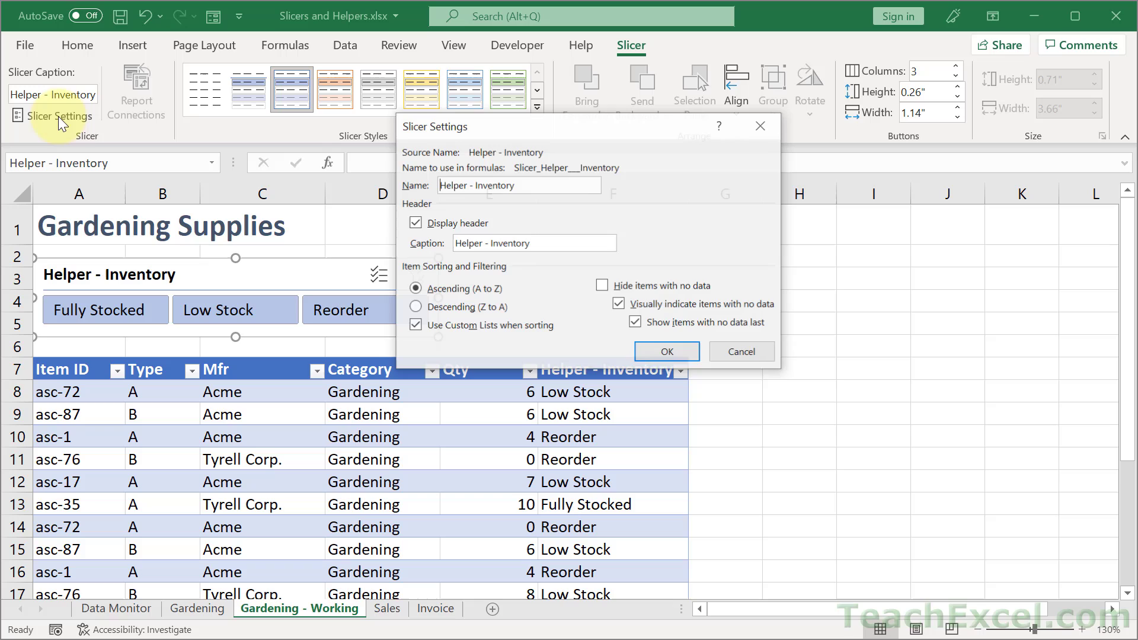
pyautogui.moveTo(530, 243); pyautogui.dragTo(419, 241)
pyautogui.click(489, 243)
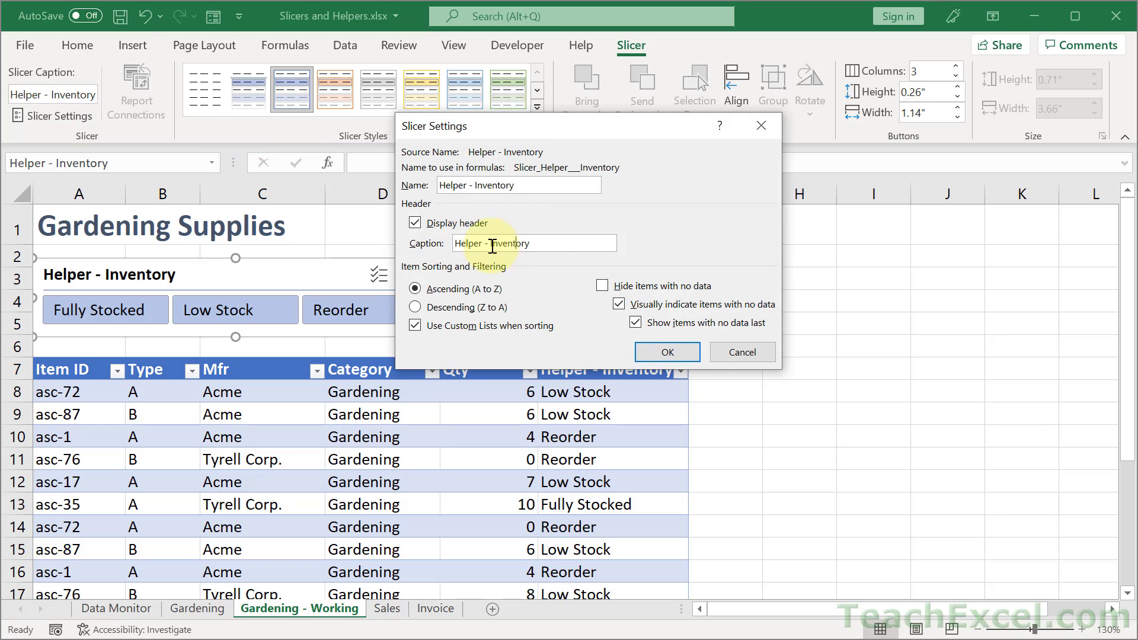
pyautogui.press('BackSpace')
pyautogui.press('BackSpace')
pyautogui.press('BackSpace')
pyautogui.press('BackSpace')
pyautogui.press('BackSpace')
pyautogui.press('BackSpace')
pyautogui.press('BackSpace')
pyautogui.press('BackSpace')
pyautogui.press('BackSpace')
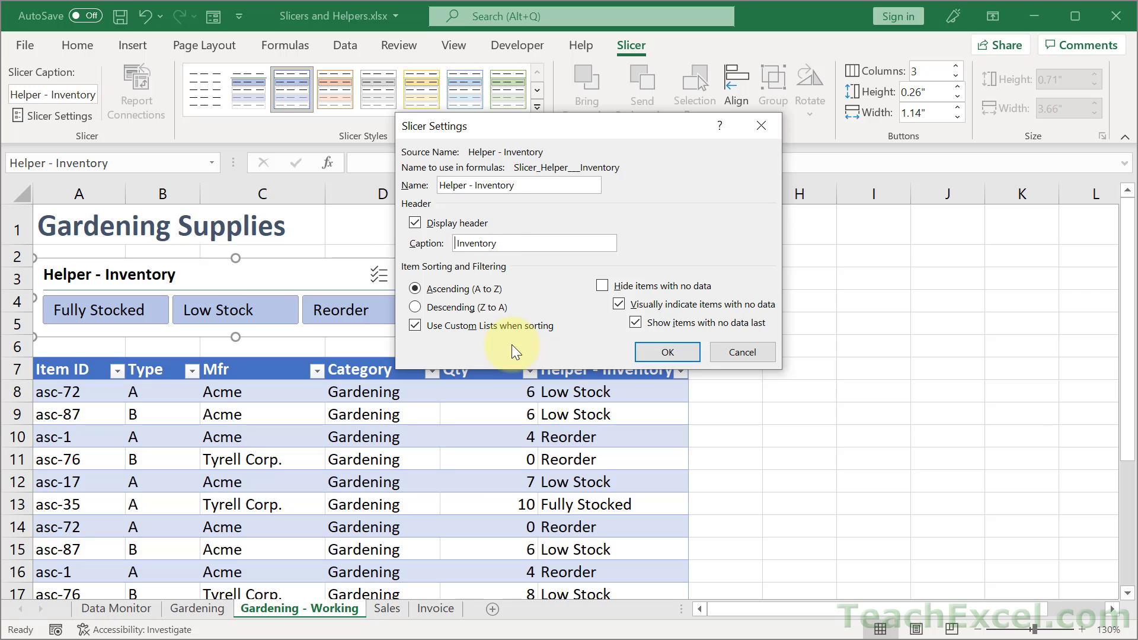
pyautogui.click(667, 352)
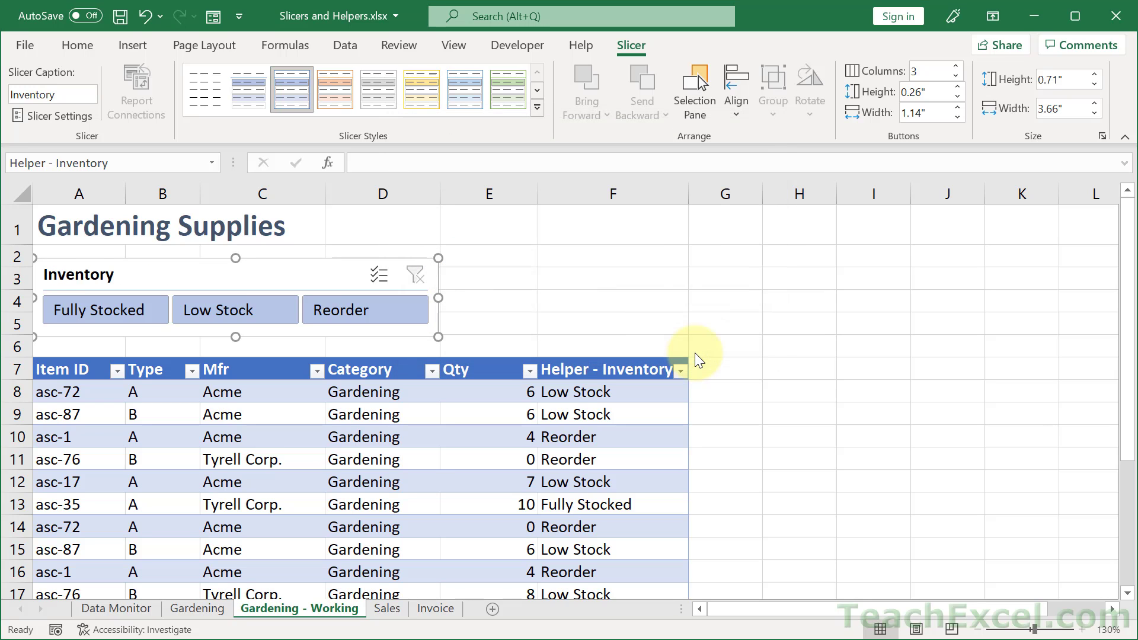
pyautogui.click(612, 191)
# Step: Hide the helper column F
pyautogui.rightClick(612, 190)
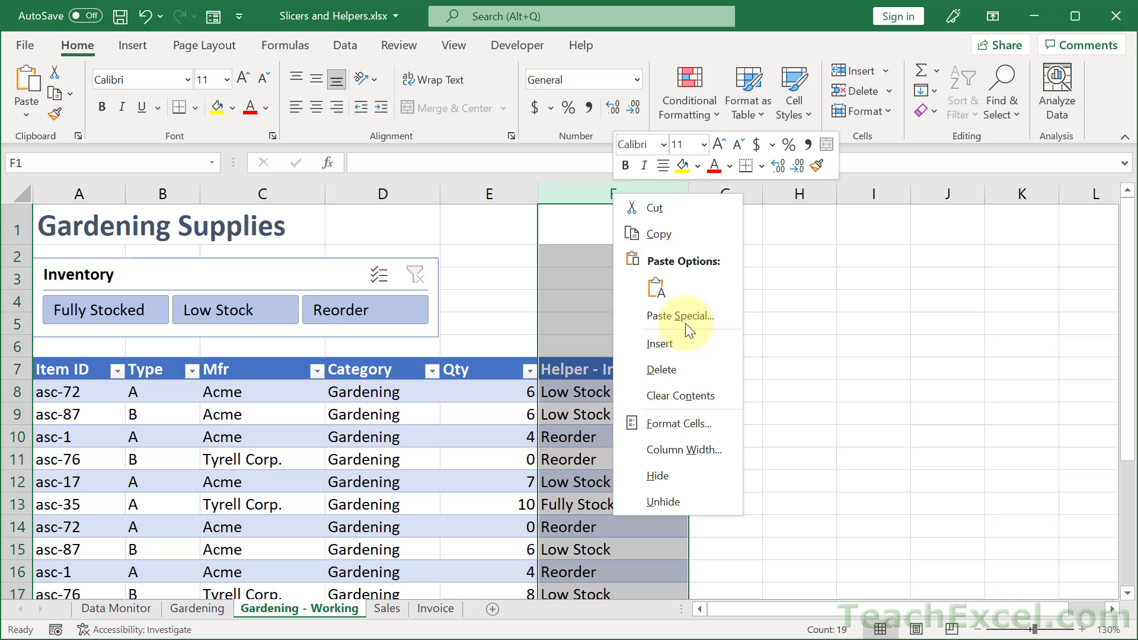
pyautogui.click(659, 469)
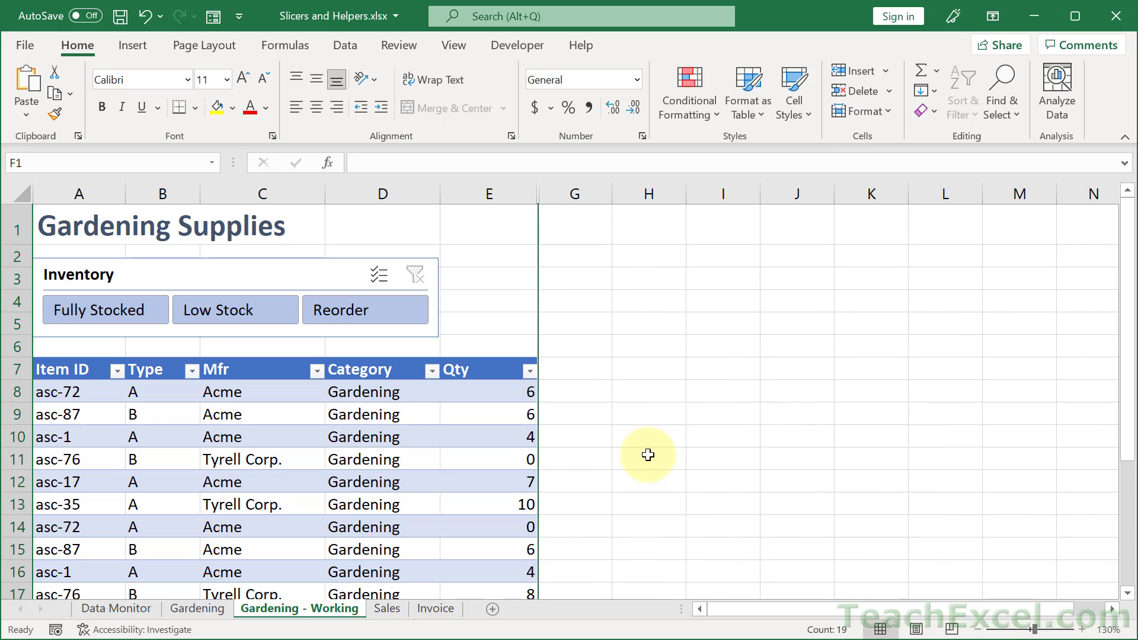
pyautogui.click(483, 299)
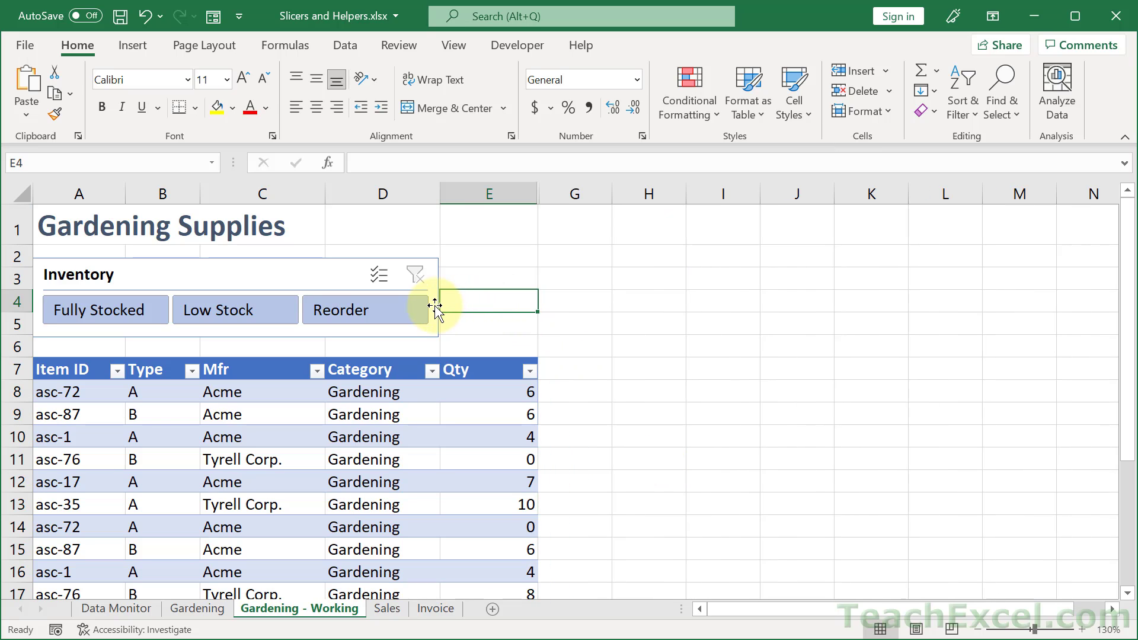
# Step: Test the slicer's Reorder, Low Stock and Fully Stocked buttons, then clear the filter
pyautogui.click(325, 305)
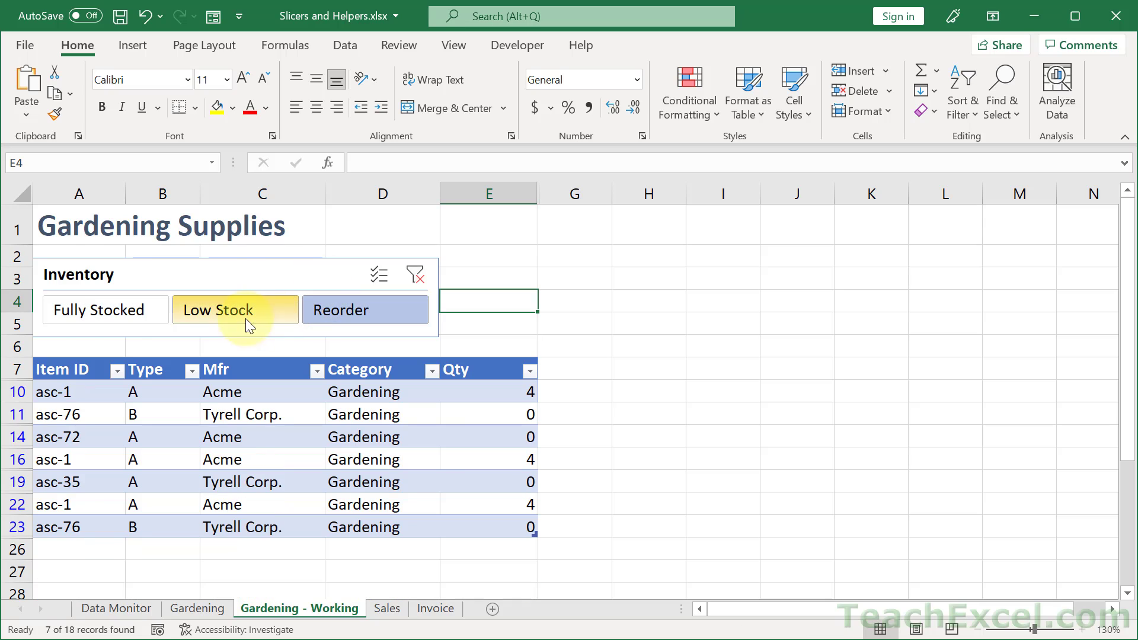
pyautogui.click(226, 318)
pyautogui.click(113, 318)
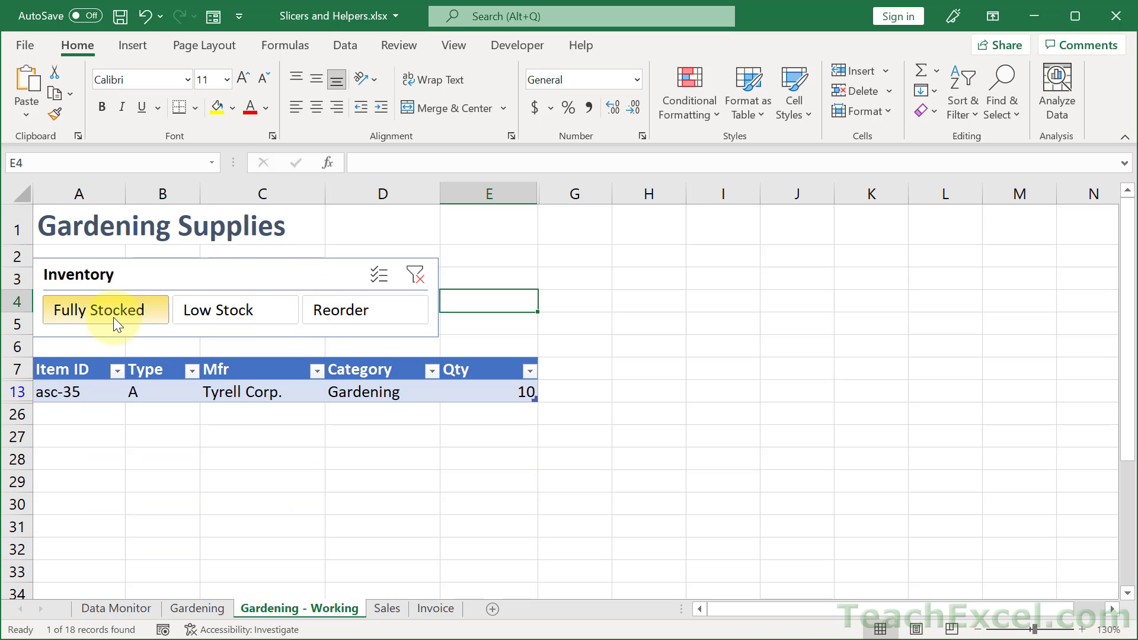
pyautogui.click(413, 271)
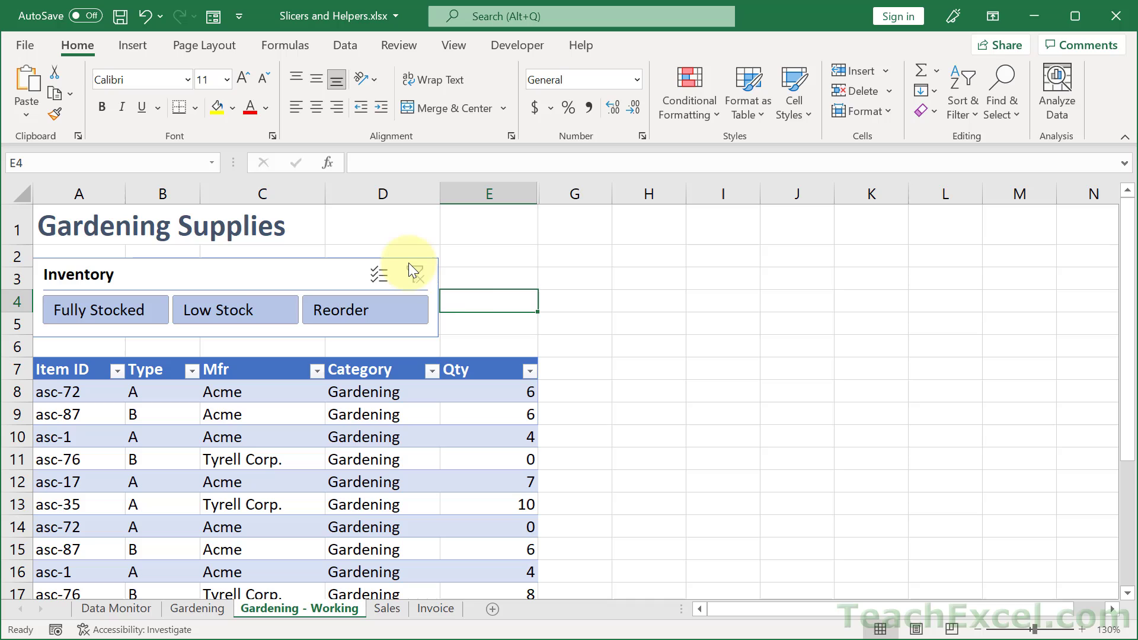
# Step: Duplicate the Inventory slicer's current light slicer style
pyautogui.click(268, 276)
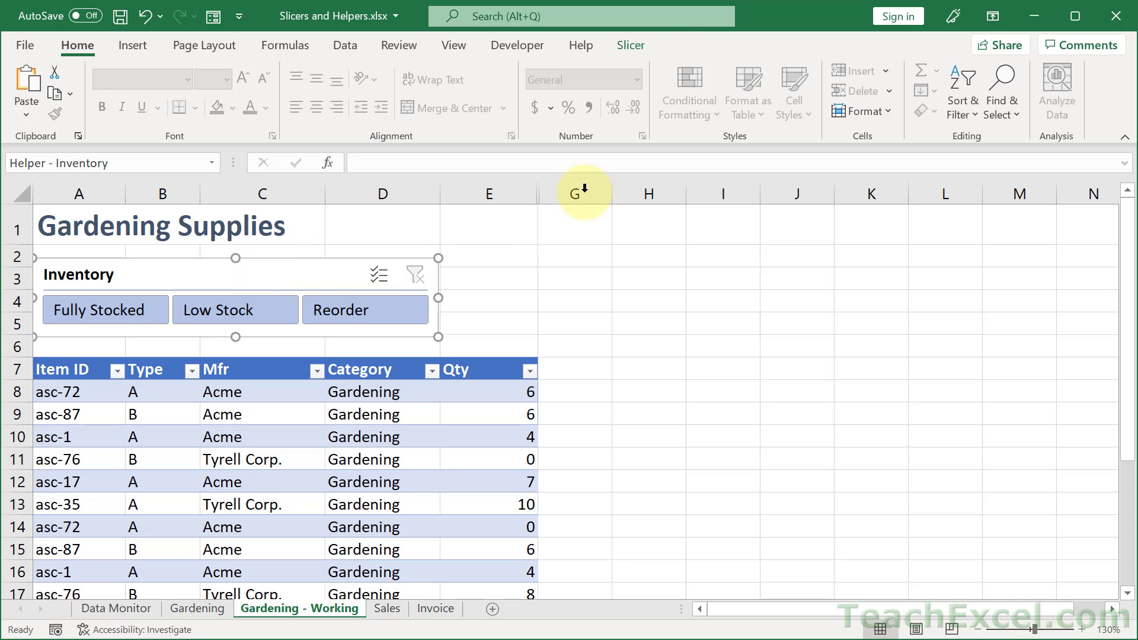
pyautogui.click(627, 46)
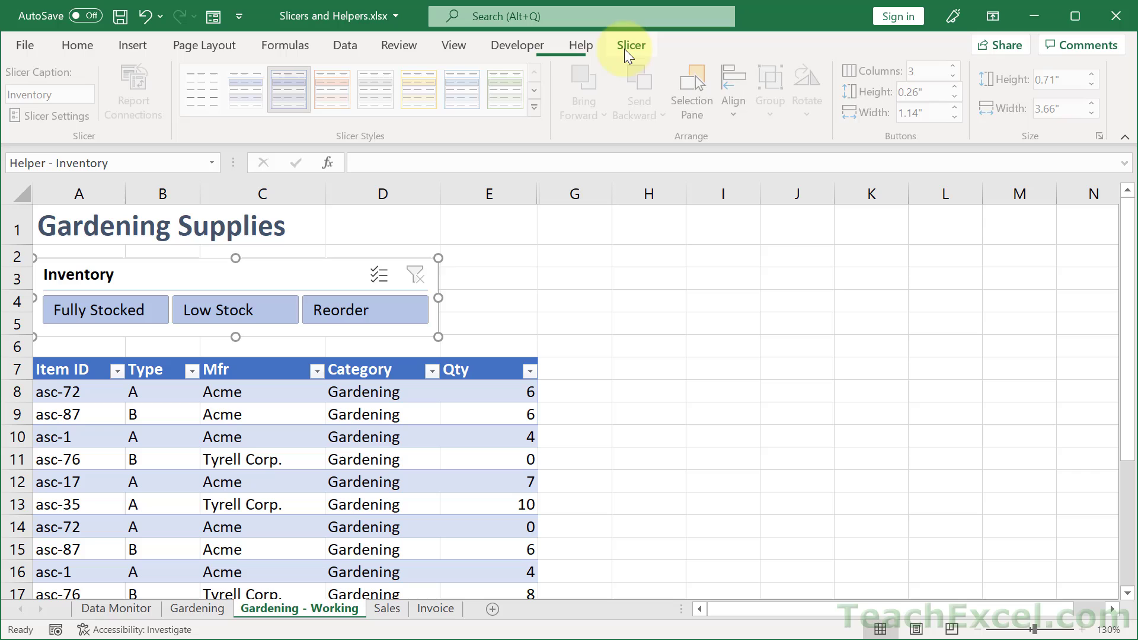
pyautogui.click(538, 108)
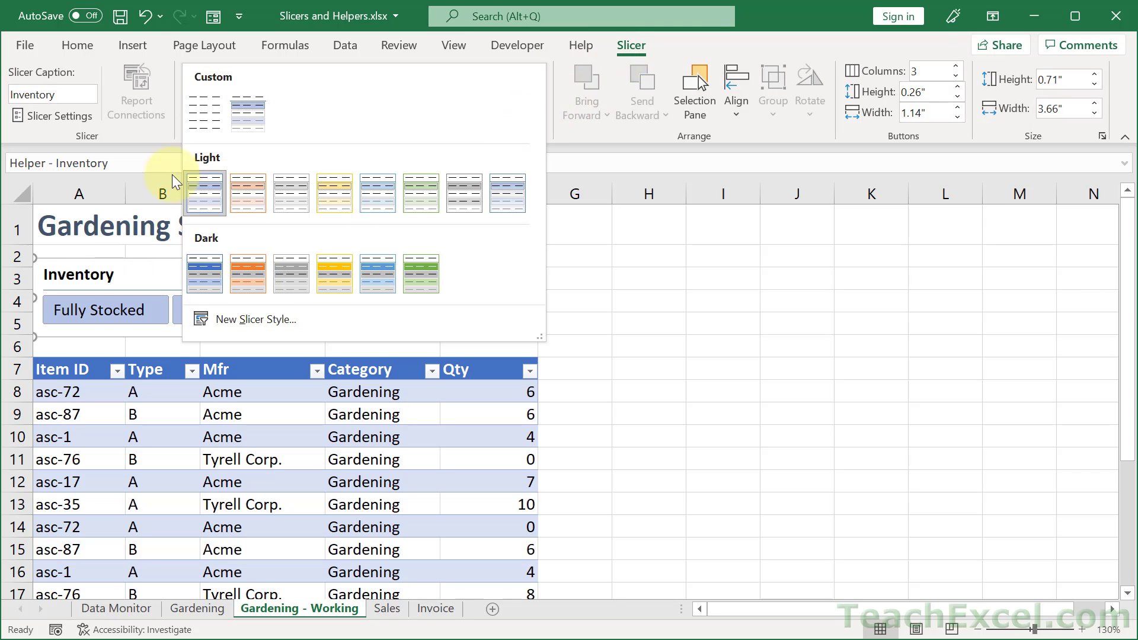
pyautogui.rightClick(197, 187)
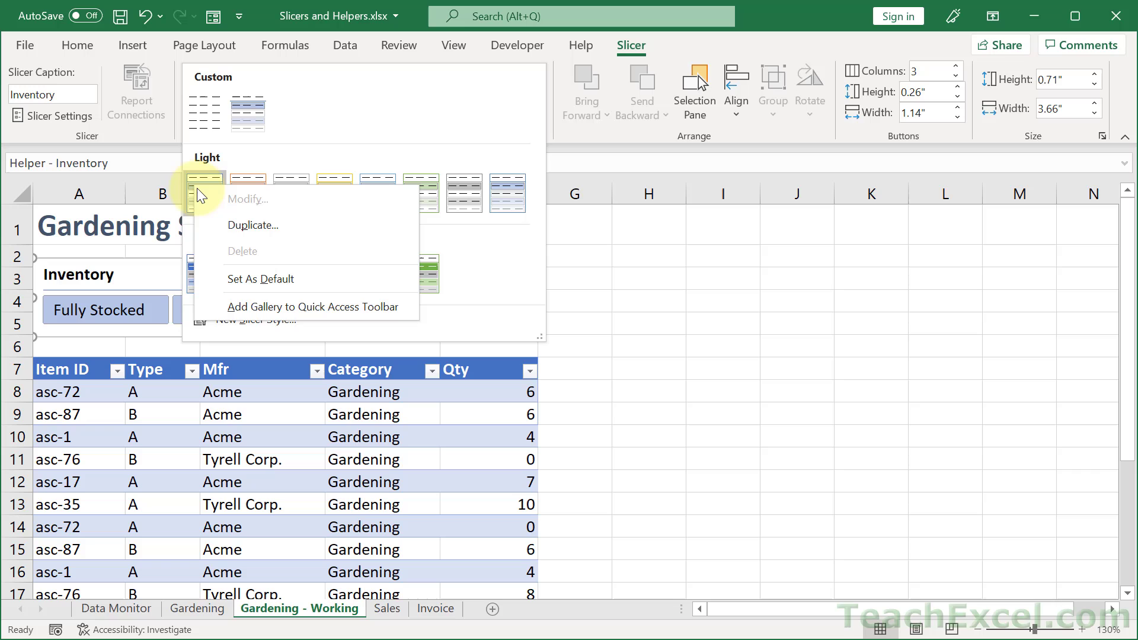
pyautogui.click(254, 216)
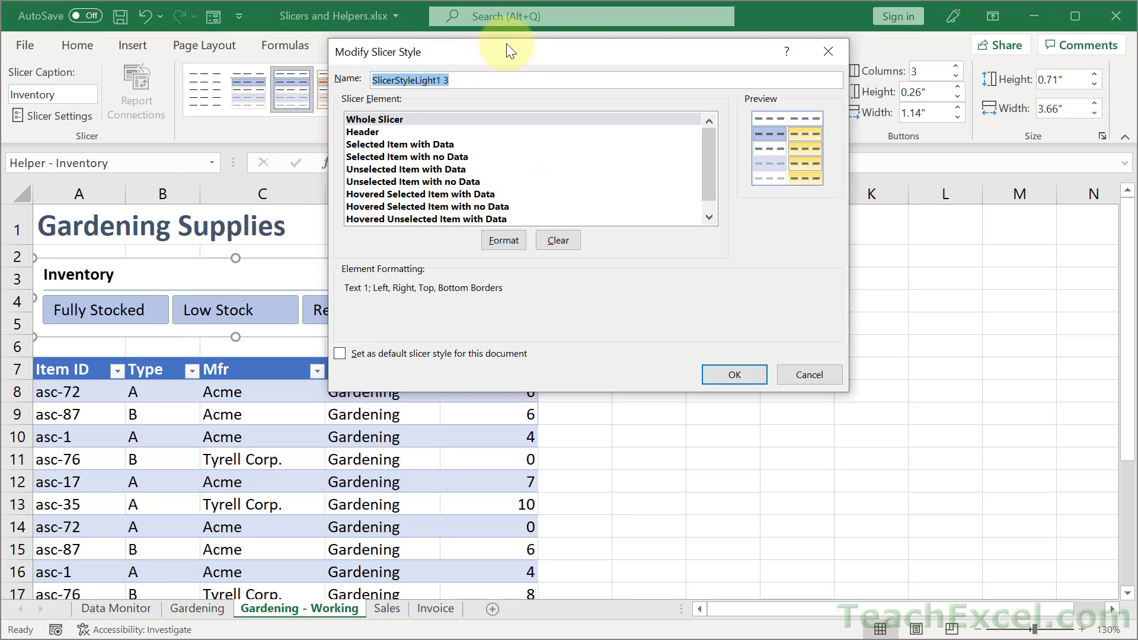
# Step: Set the duplicate style's Whole Slicer border to None, save it, and widen the slicer
pyautogui.moveTo(505, 54); pyautogui.dragTo(662, 183)
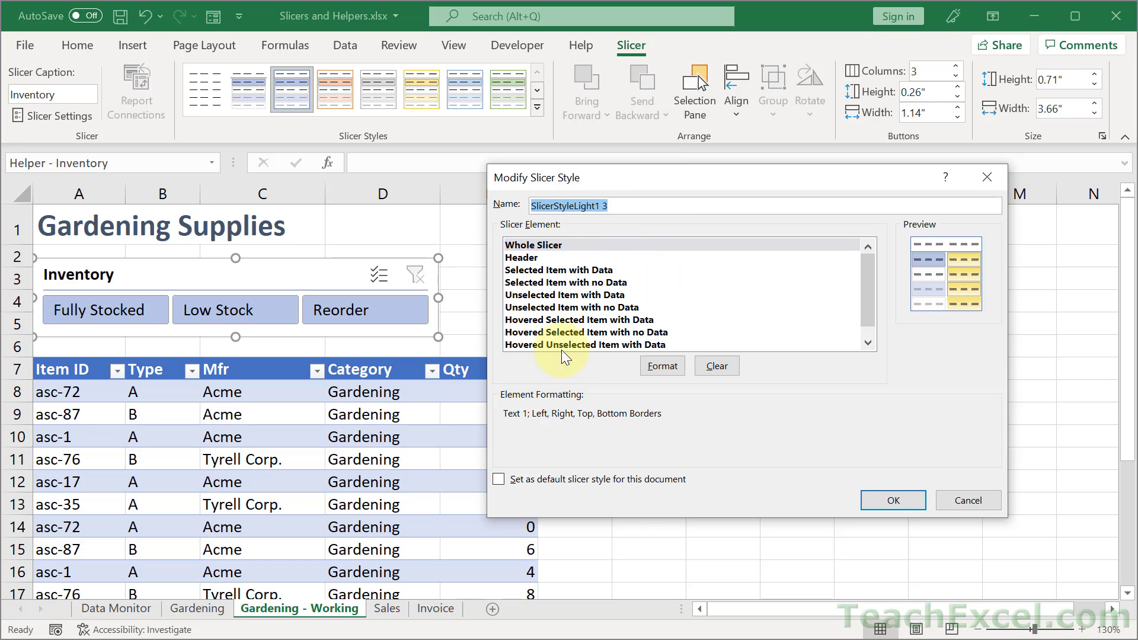
pyautogui.click(533, 244)
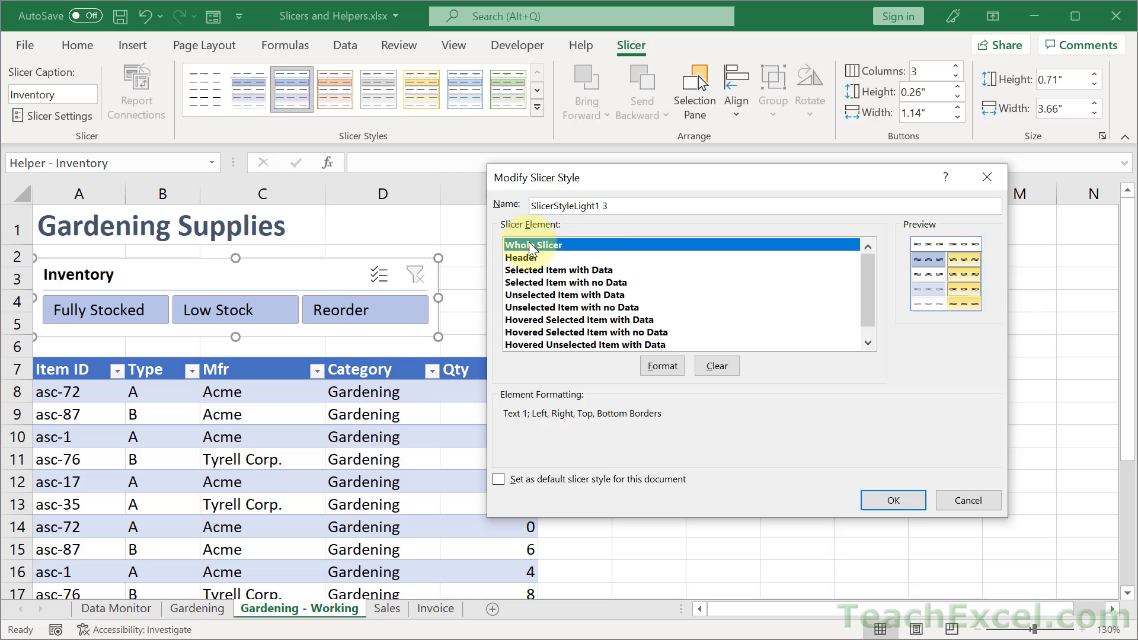
pyautogui.click(662, 366)
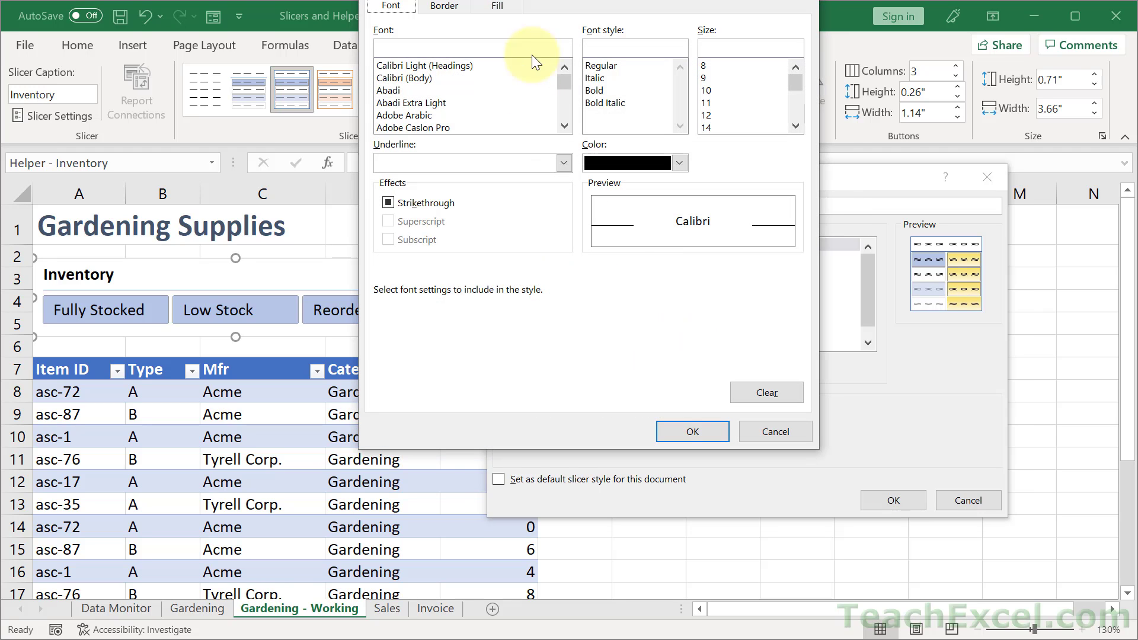
pyautogui.click(506, 97)
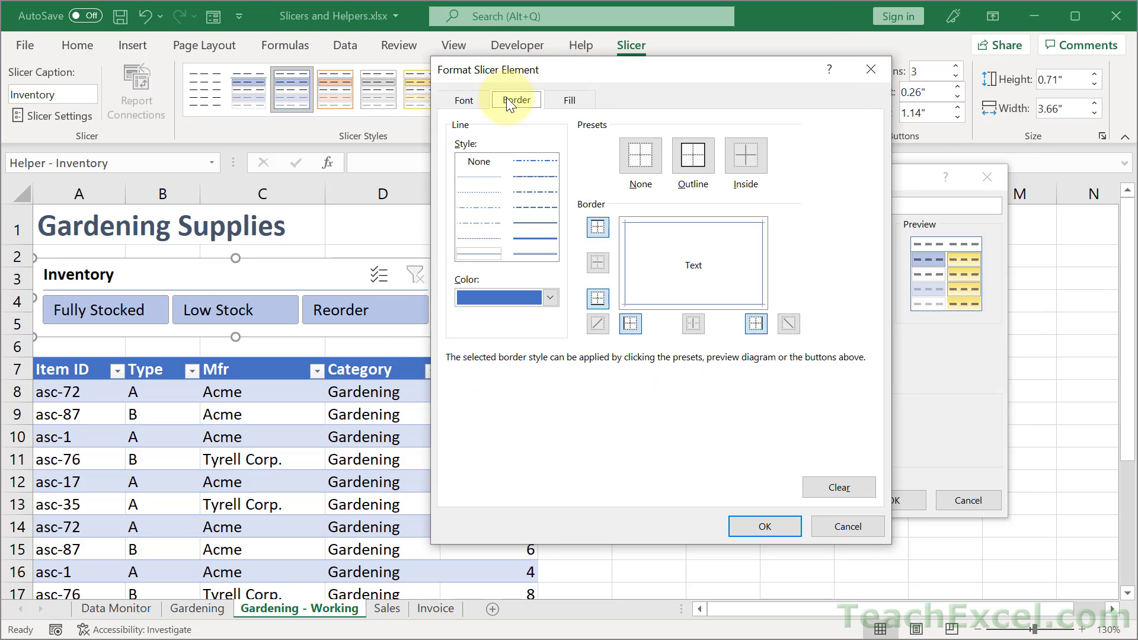
pyautogui.click(631, 162)
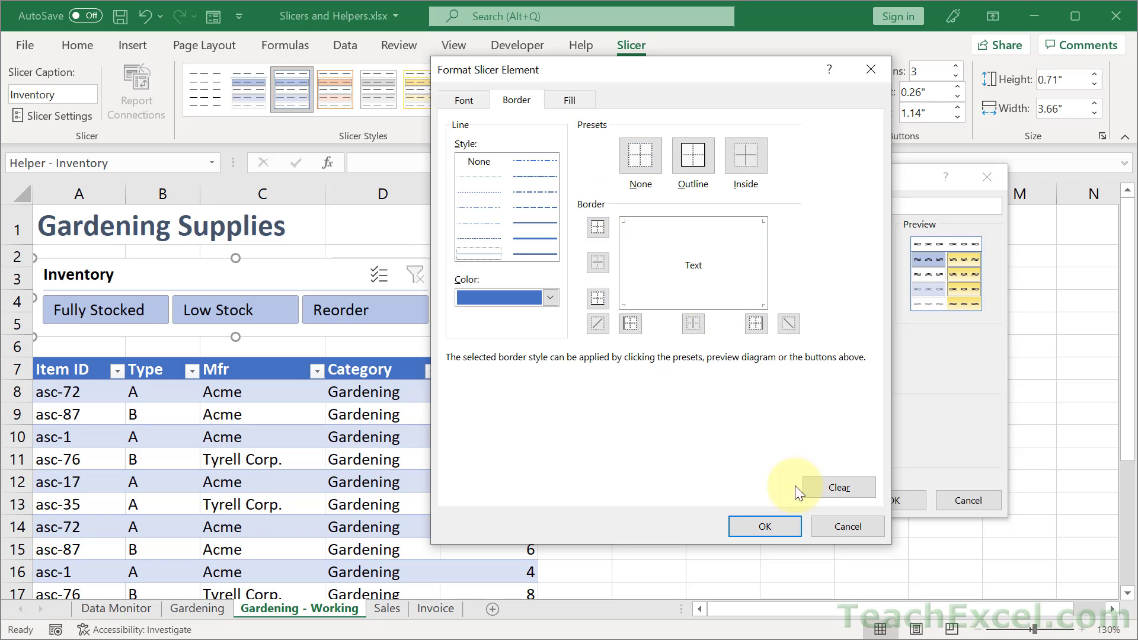
pyautogui.click(762, 521)
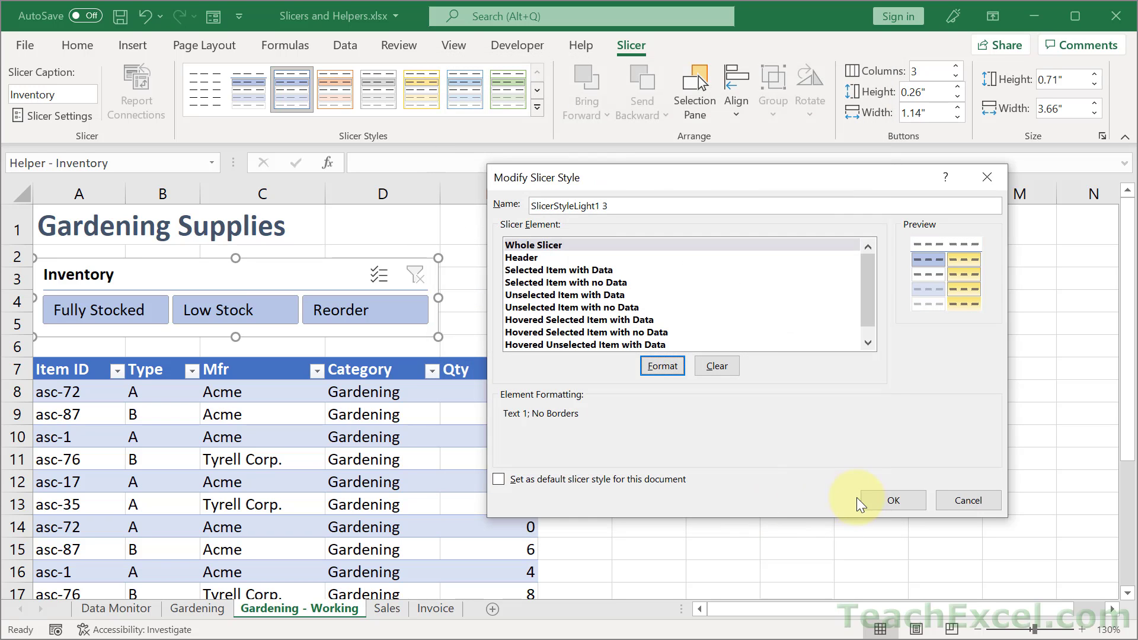
pyautogui.click(877, 500)
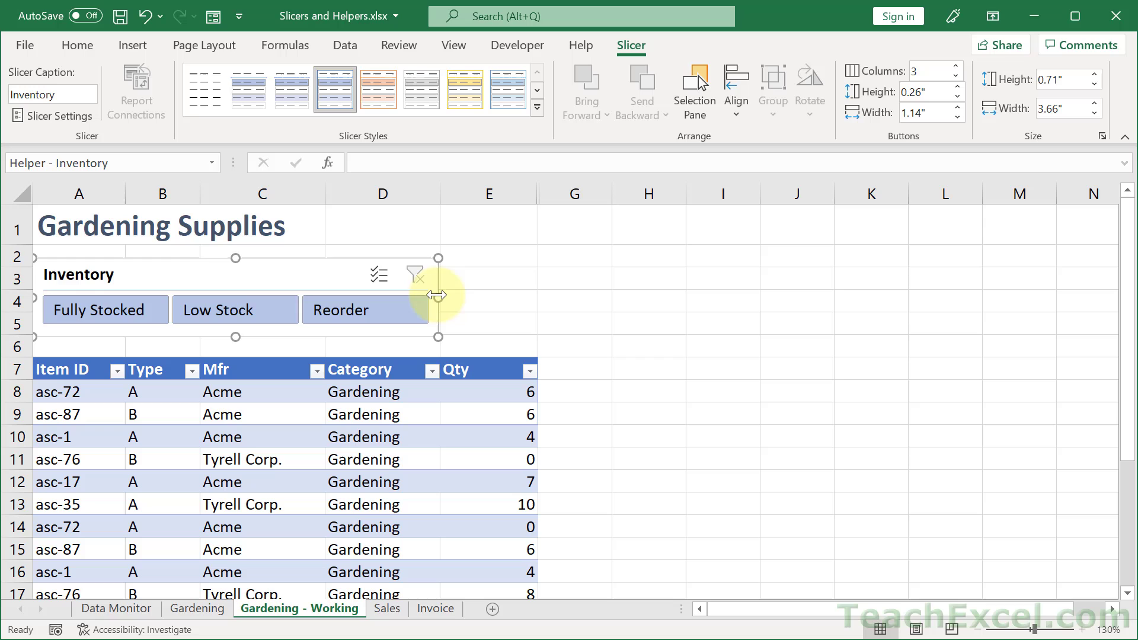
pyautogui.moveTo(457, 302); pyautogui.dragTo(524, 302)
# Step: Apply the new borderless custom style to the Inventory slicer from the full Slicer Styles gallery
pyautogui.click(580, 297)
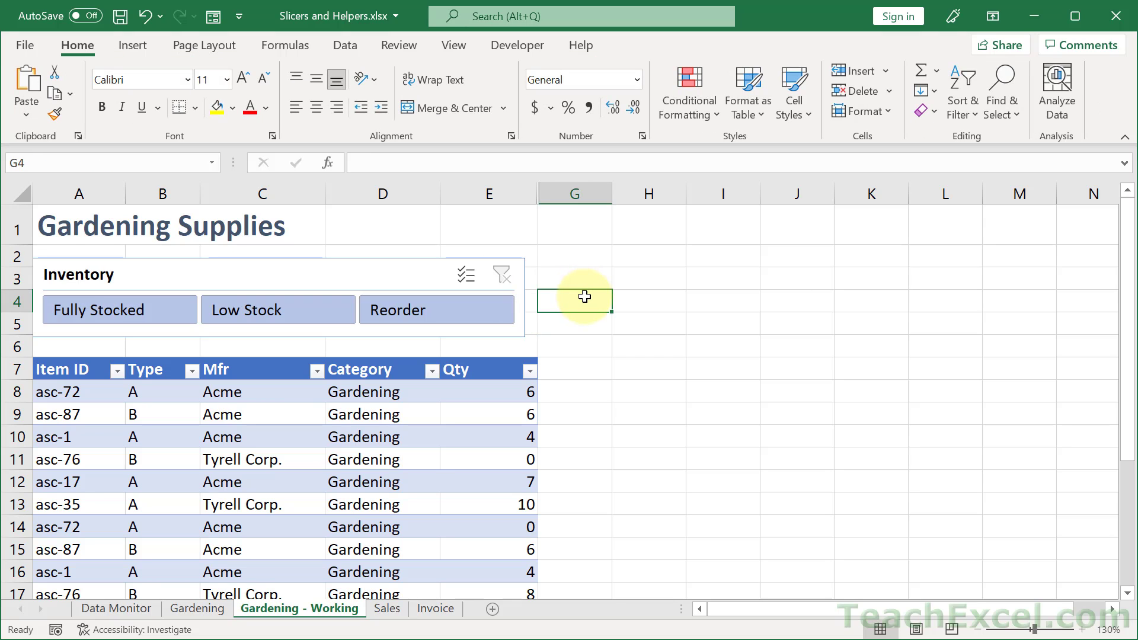
pyautogui.click(411, 274)
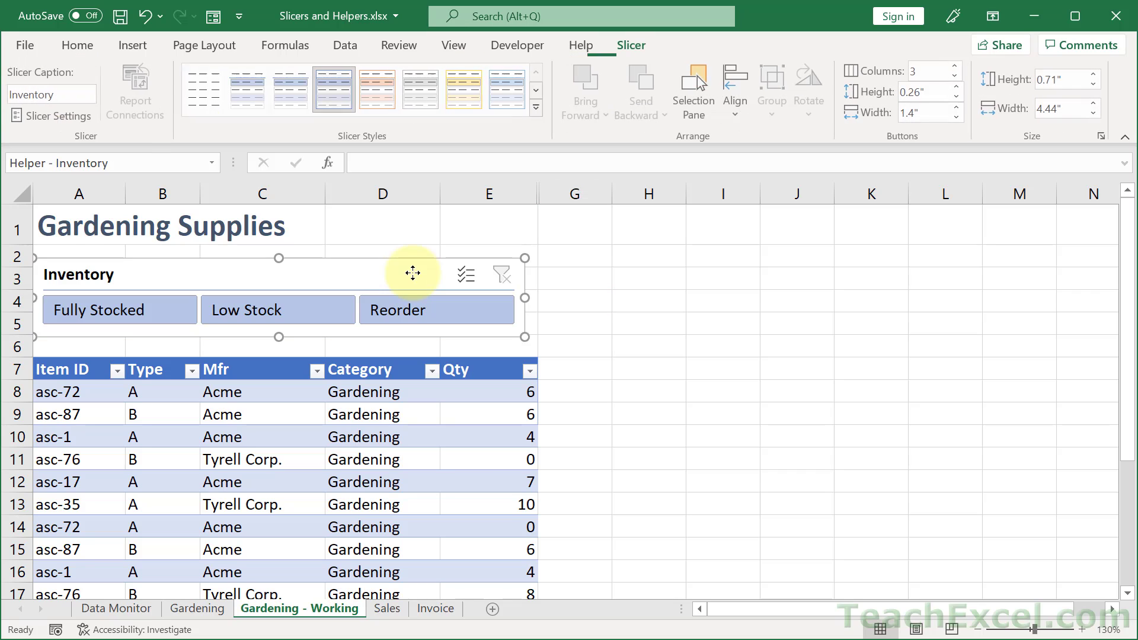
pyautogui.click(536, 112)
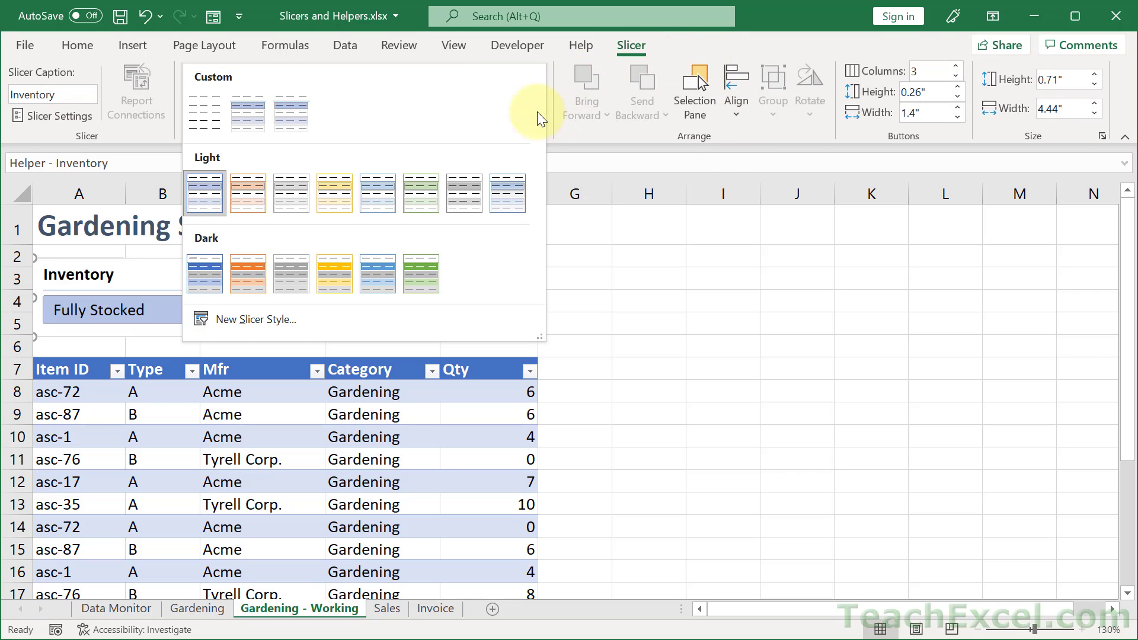
pyautogui.click(296, 113)
pyautogui.click(599, 238)
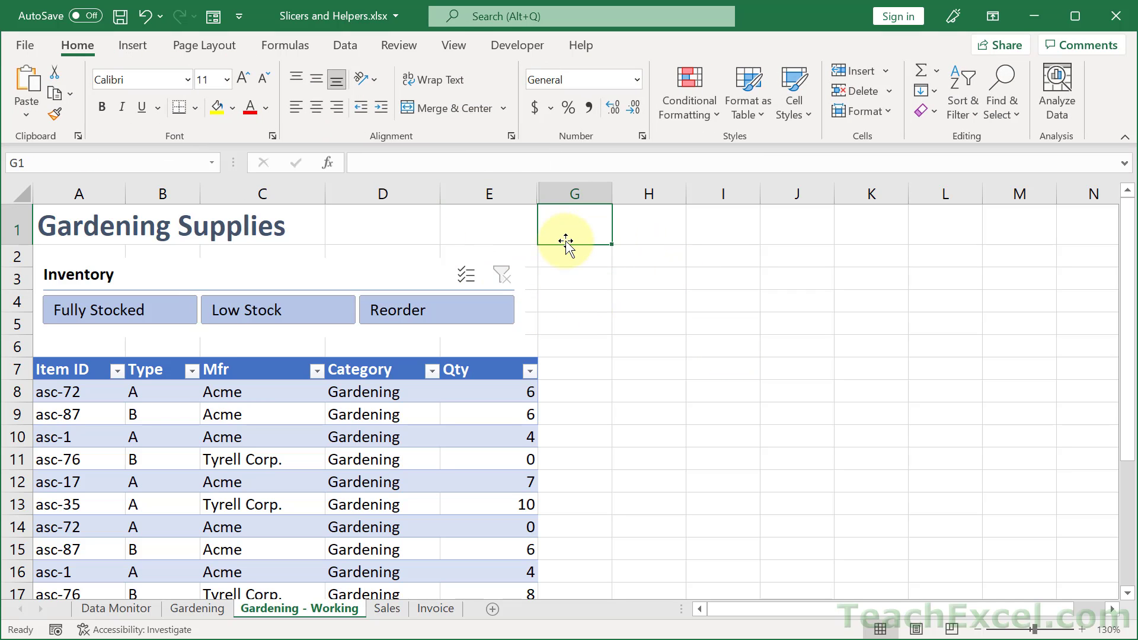
# Step: Turn off gridlines, align the slicer's right edge with the table, and filter to Reorder (7 of 18)
pyautogui.click(457, 51)
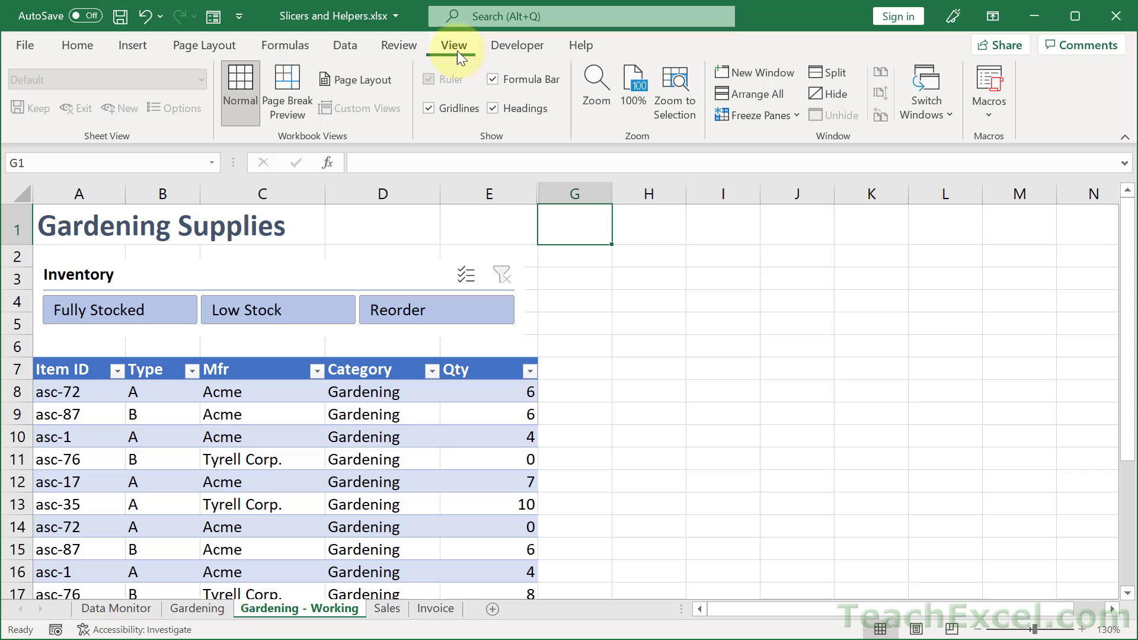
pyautogui.click(439, 113)
pyautogui.click(409, 274)
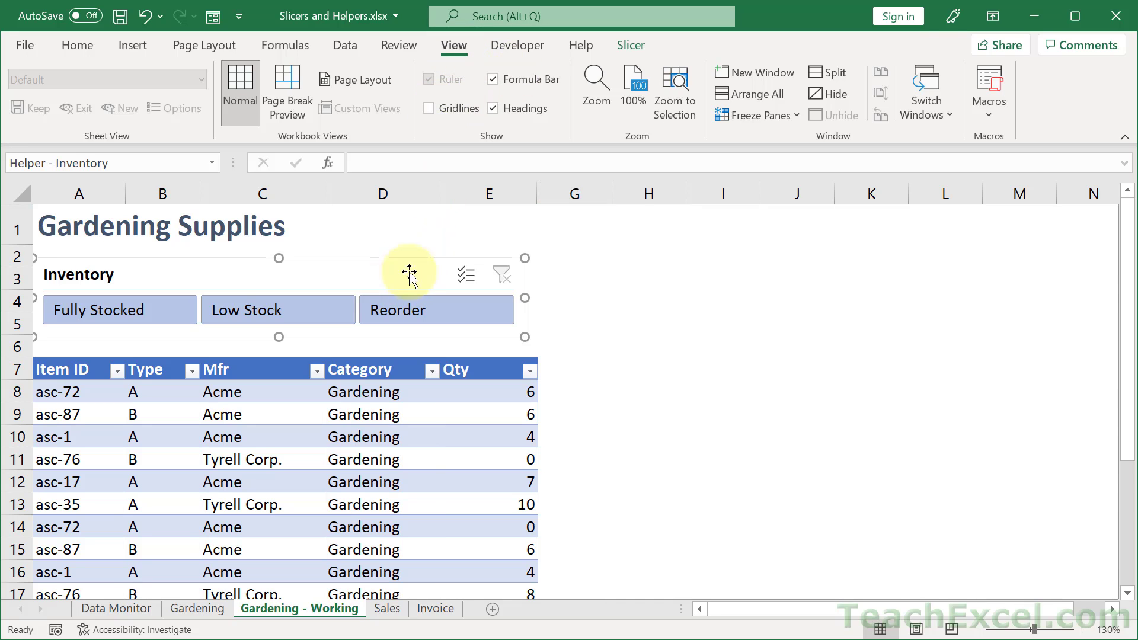
pyautogui.moveTo(524, 298); pyautogui.dragTo(532, 298)
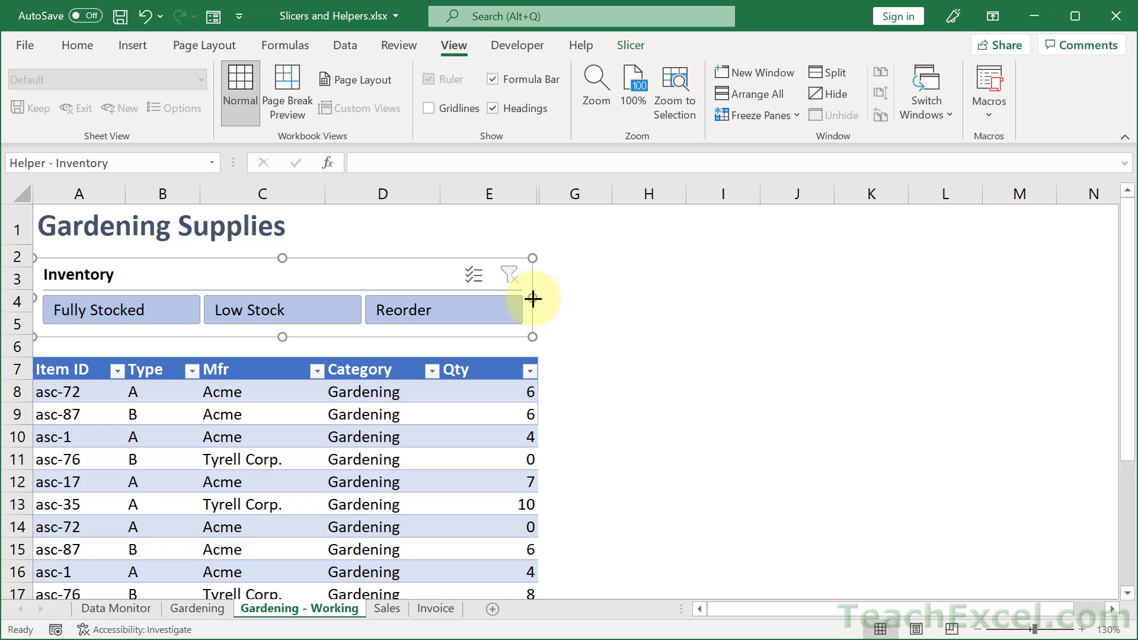
pyautogui.click(709, 294)
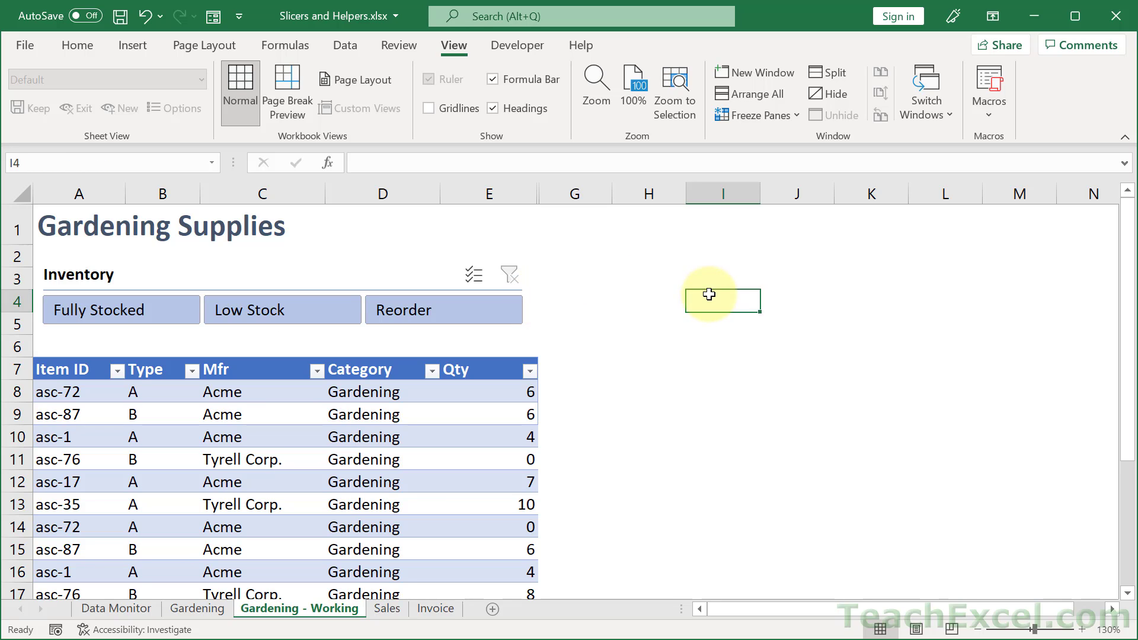
pyautogui.click(435, 309)
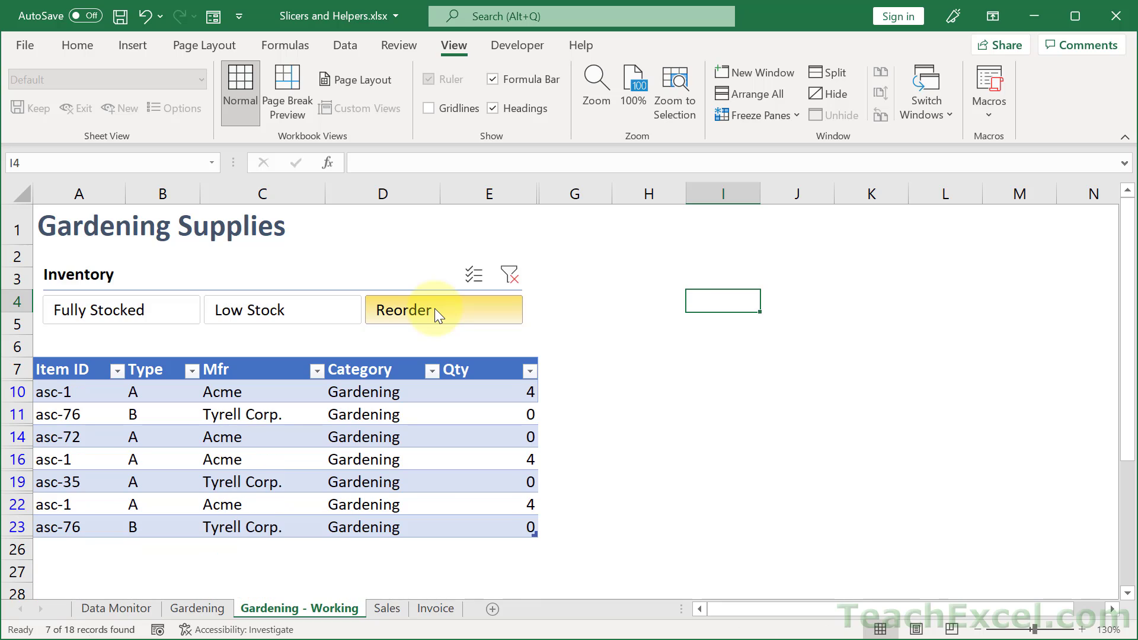